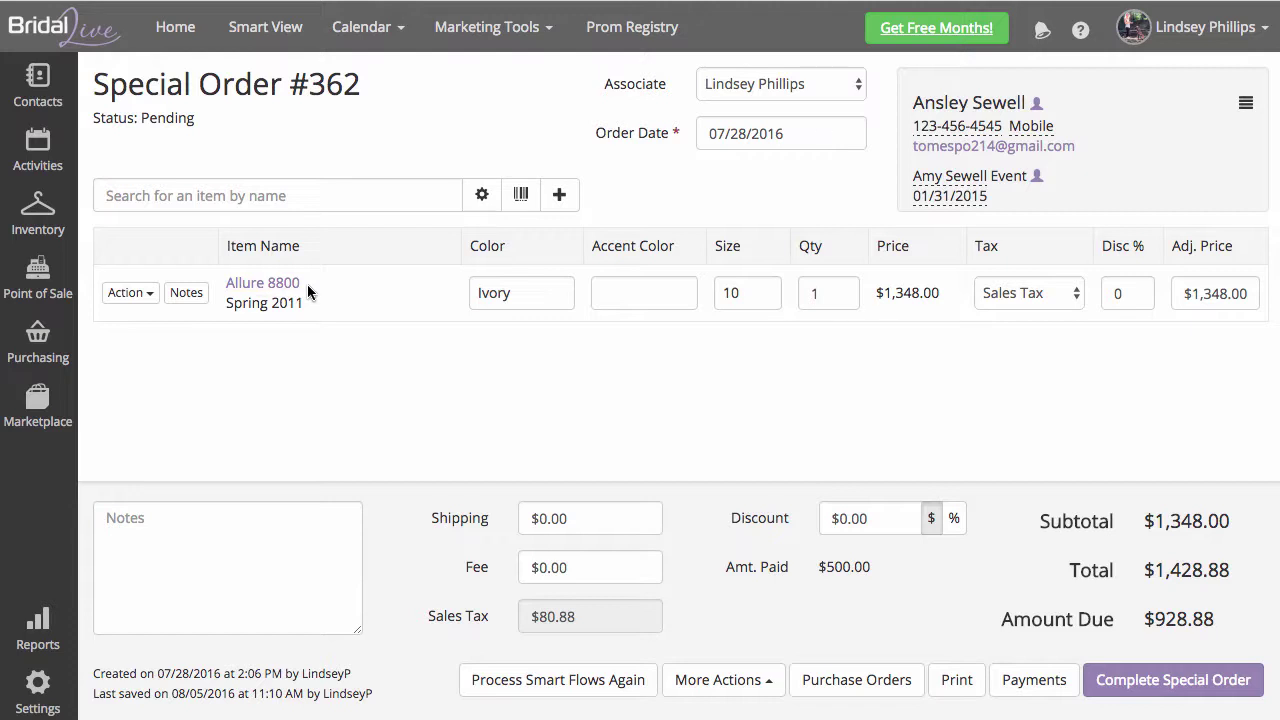
Delete the Allure 8800 gown line from special order #362.
left_click(150, 293)
left_click(240, 402)
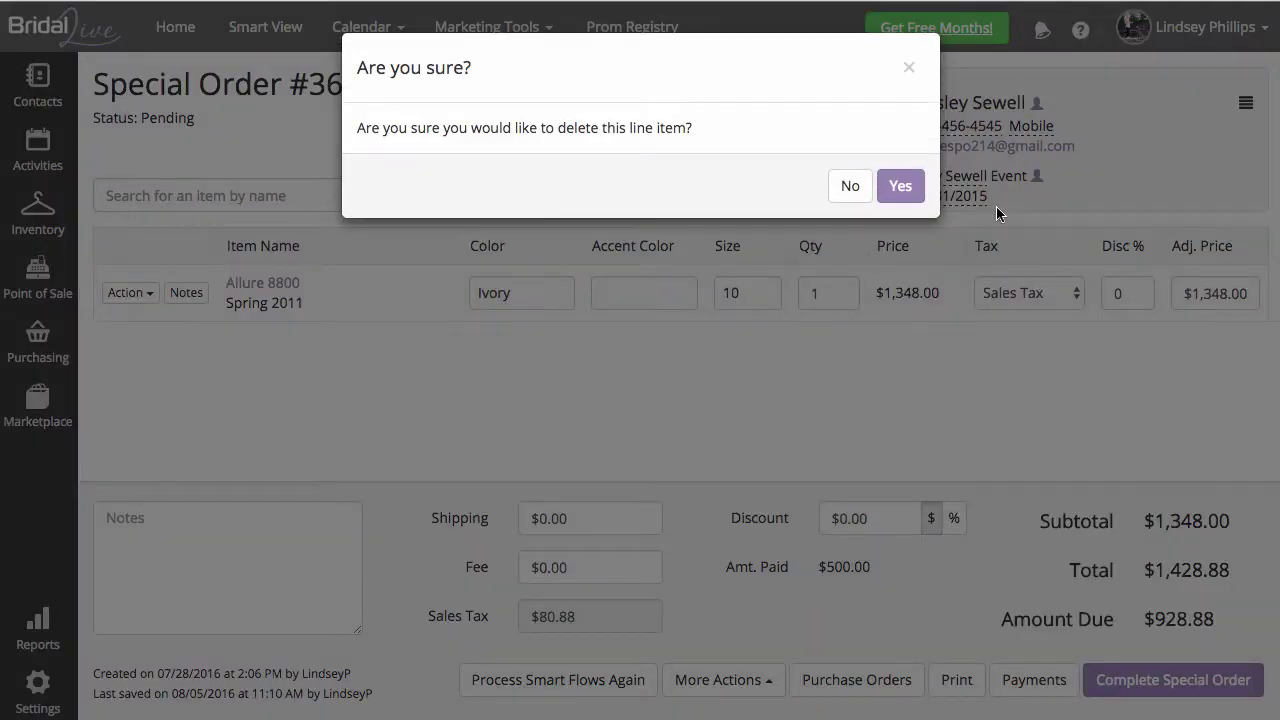
left_click(900, 187)
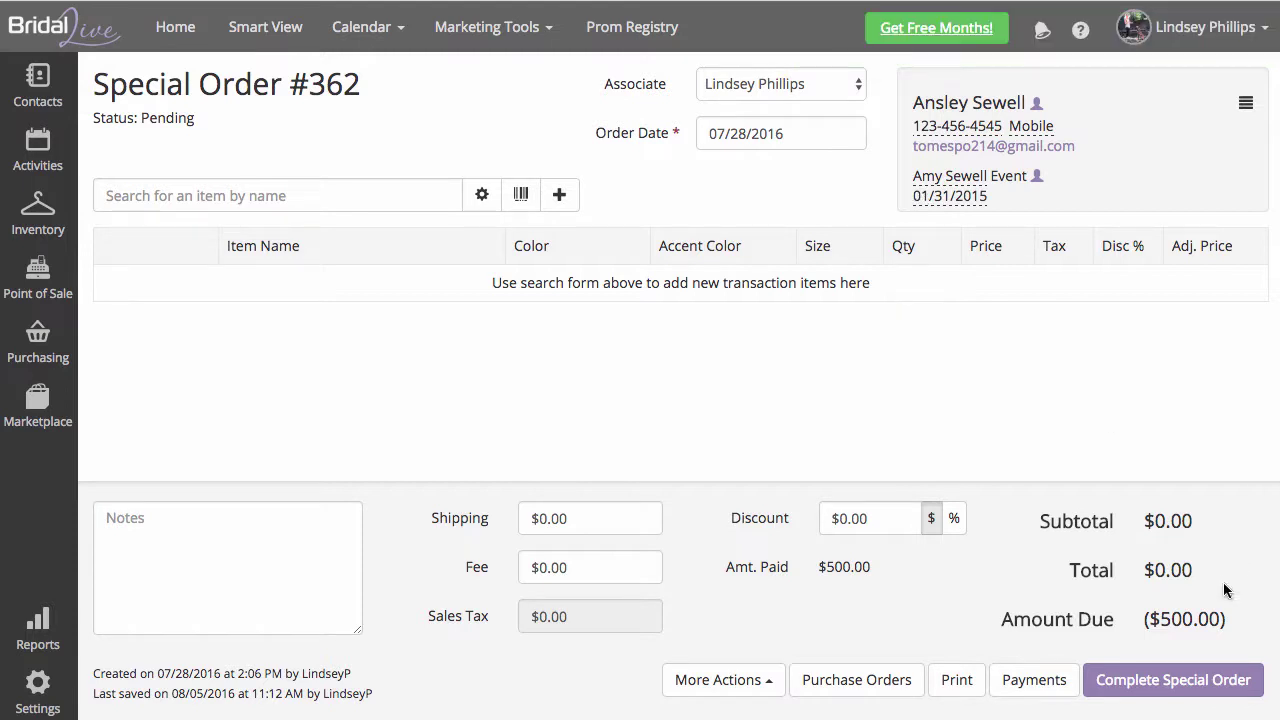
Review the ($500.00) amount due and the $500.00 payment now held as credit.
left_click_drag(1135, 617, 1240, 626)
left_click(1043, 680)
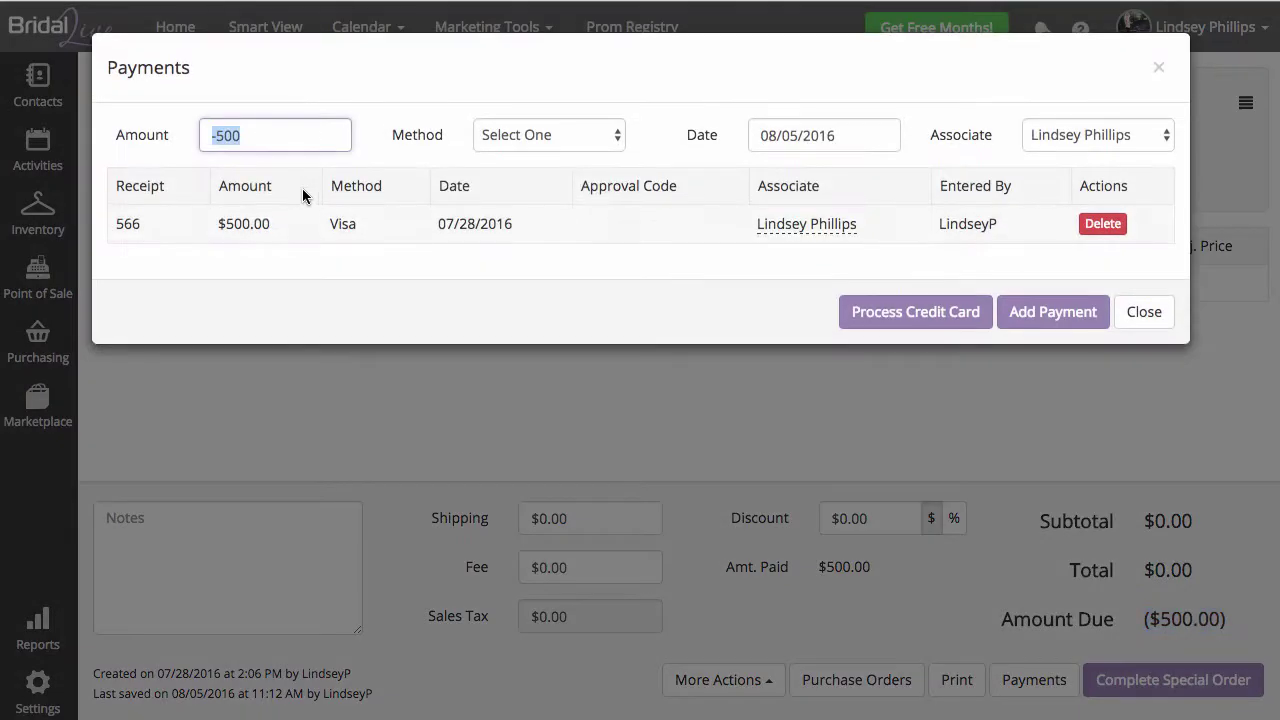
left_click_drag(275, 222, 211, 227)
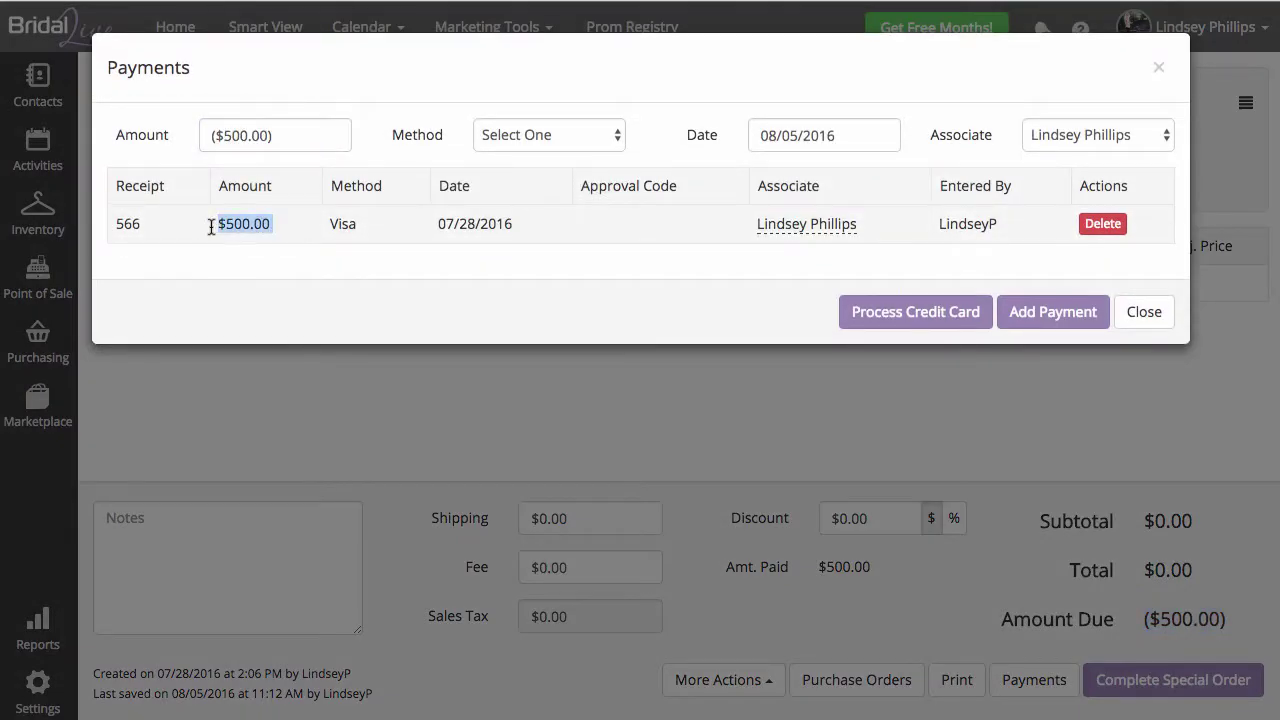
left_click(1137, 313)
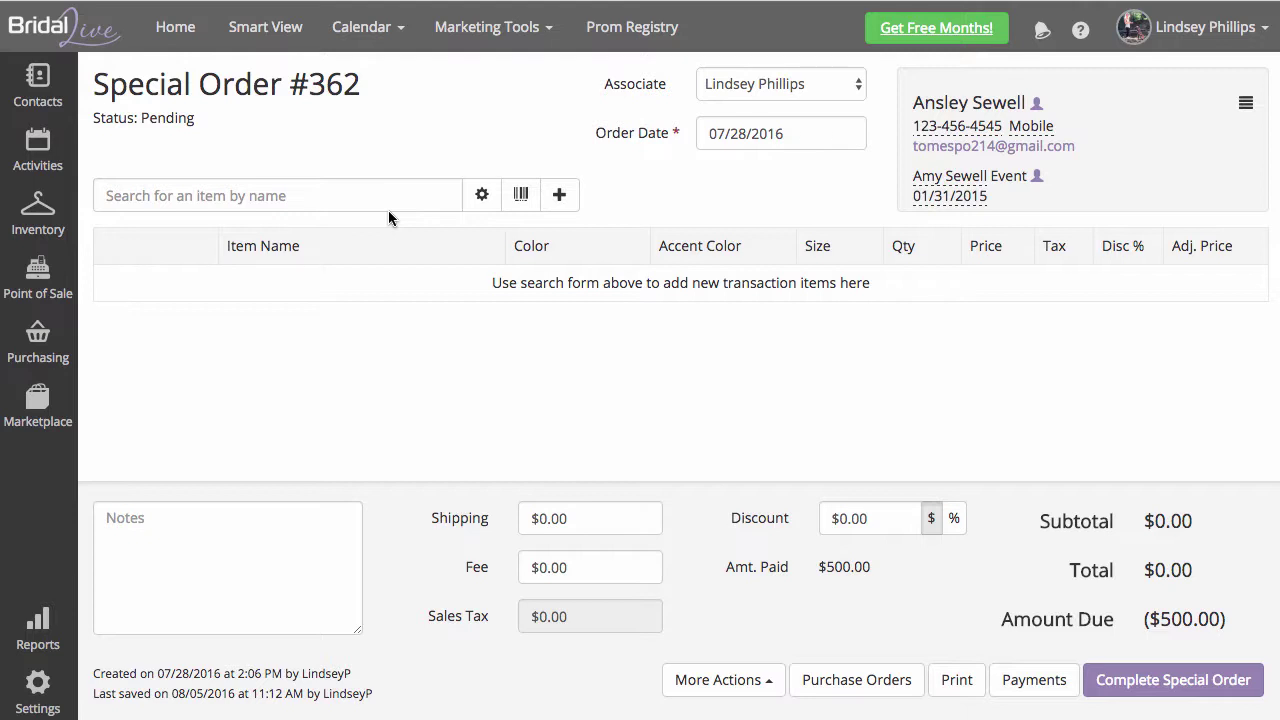
Start a new item for the order named 'Canceled Item'.
left_click(245, 195)
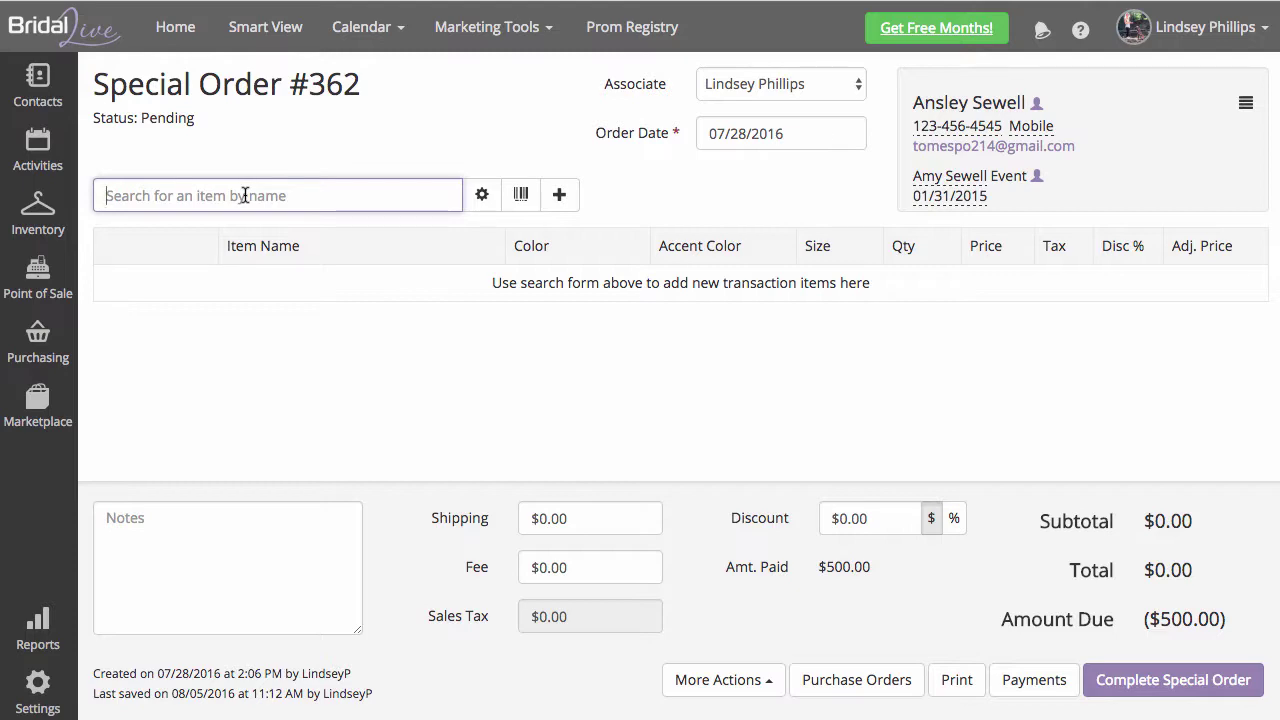
left_click(559, 194)
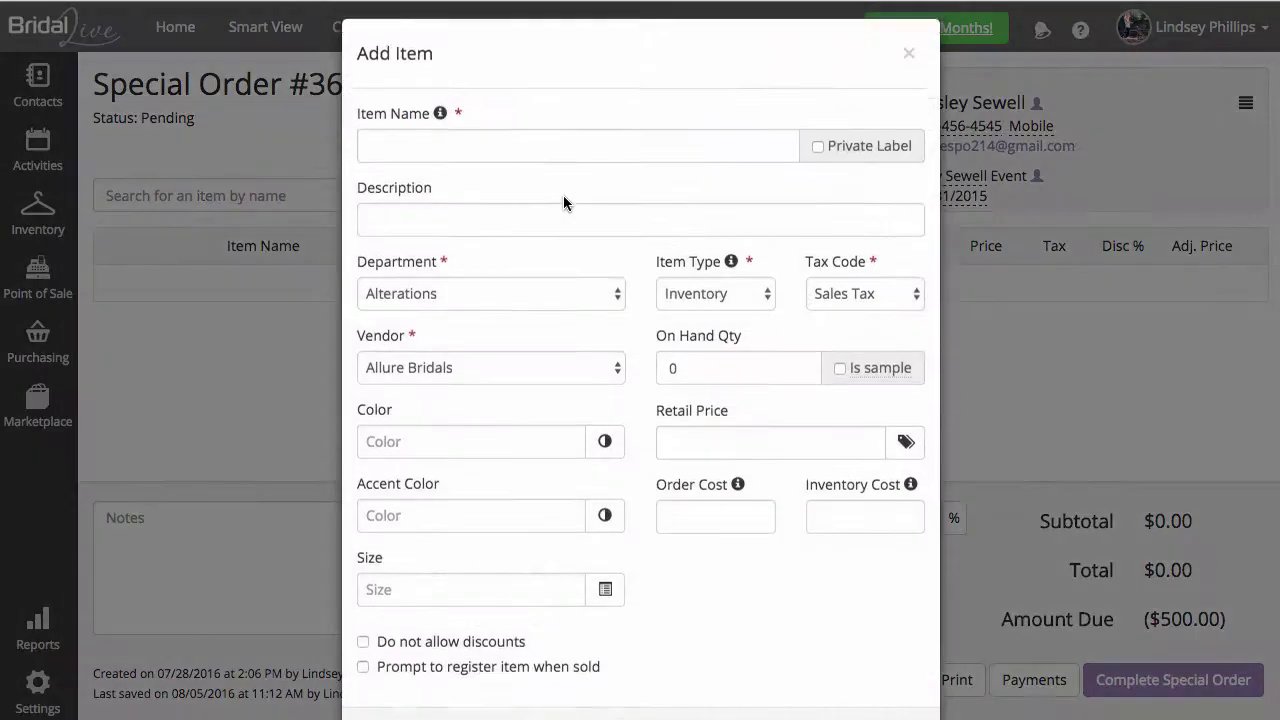
left_click(438, 159)
type("C")
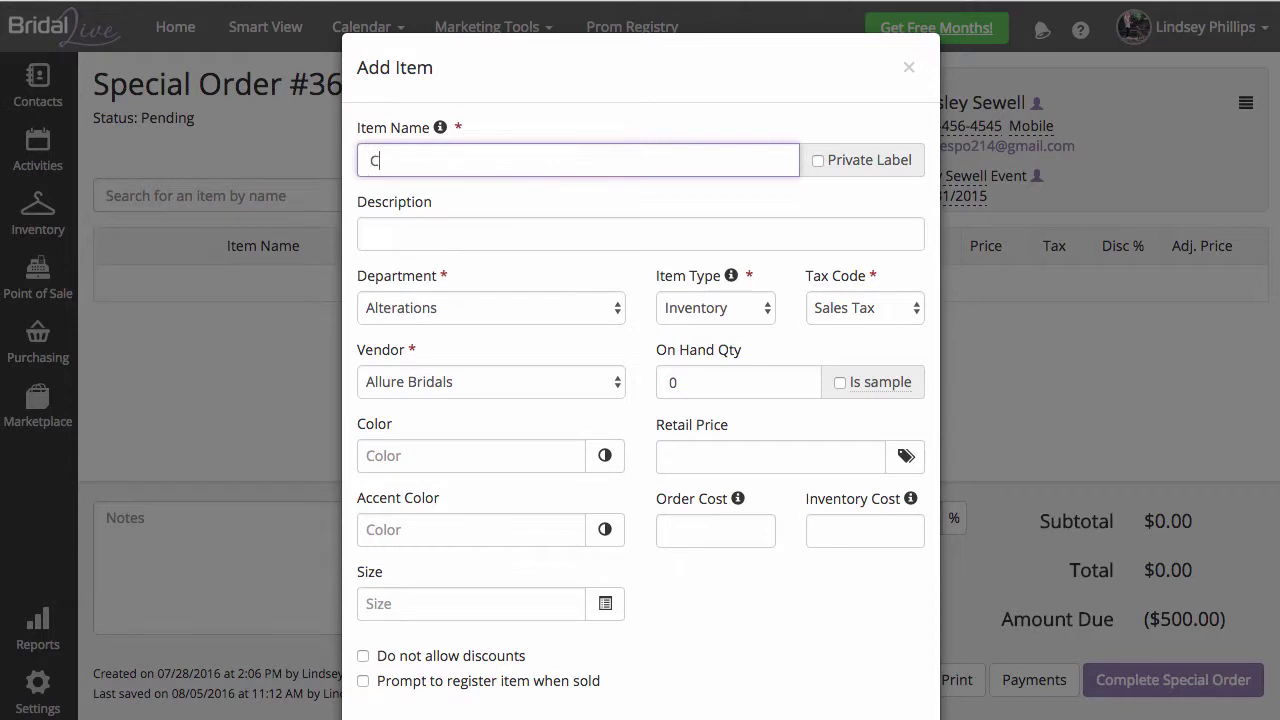
type("anceled Item")
Give it Fees/Extra Charges department, Your Bridal Shop vendor, Non-Inventory, No Tax, and add it.
left_click(514, 312)
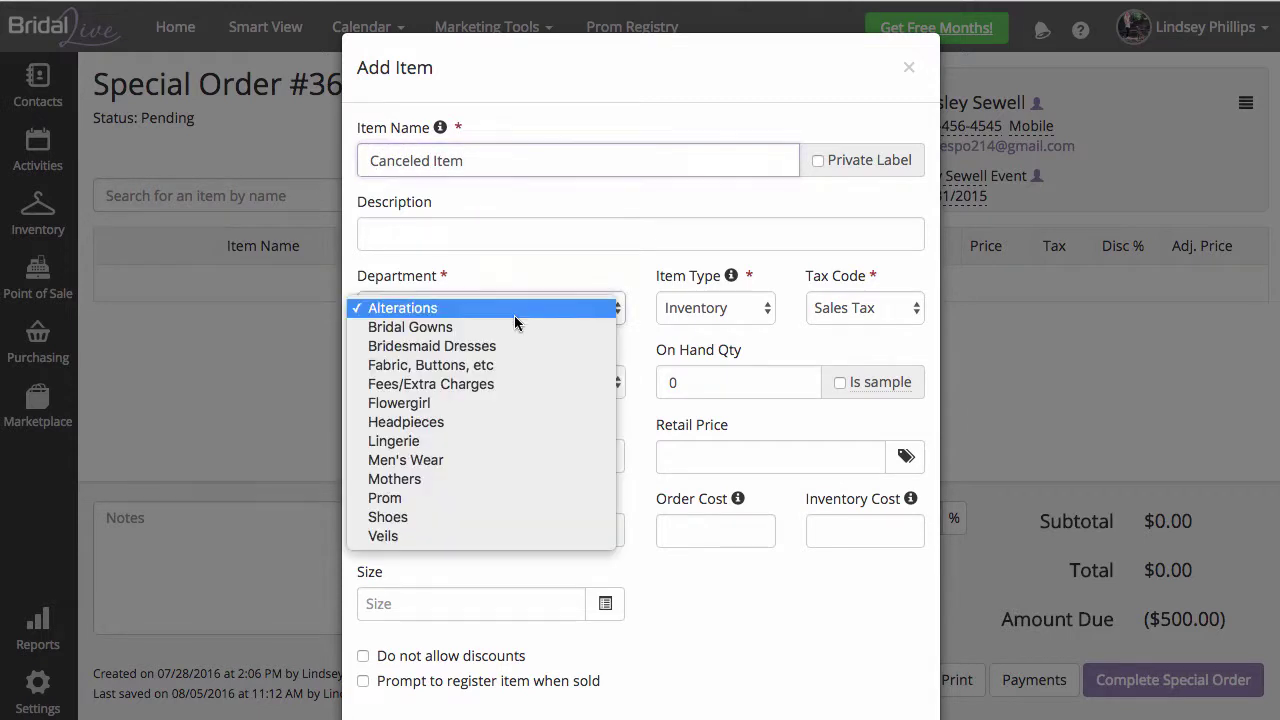
left_click(535, 384)
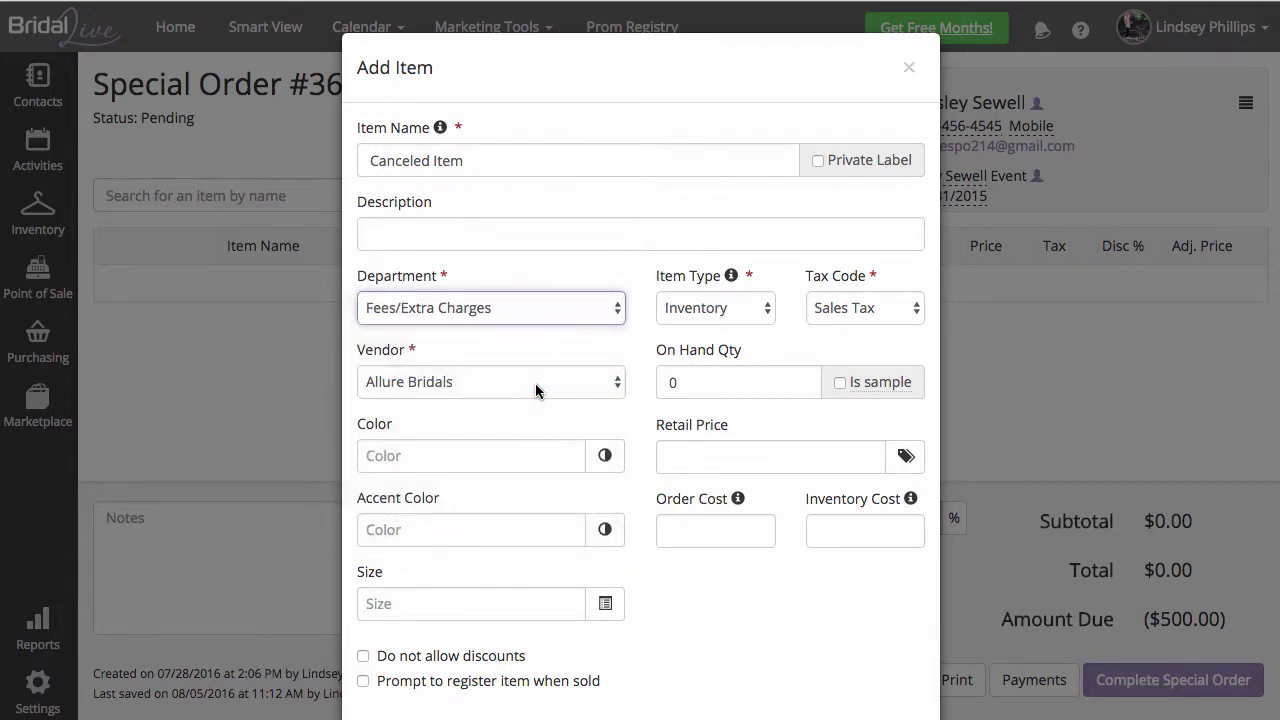
left_click(480, 382)
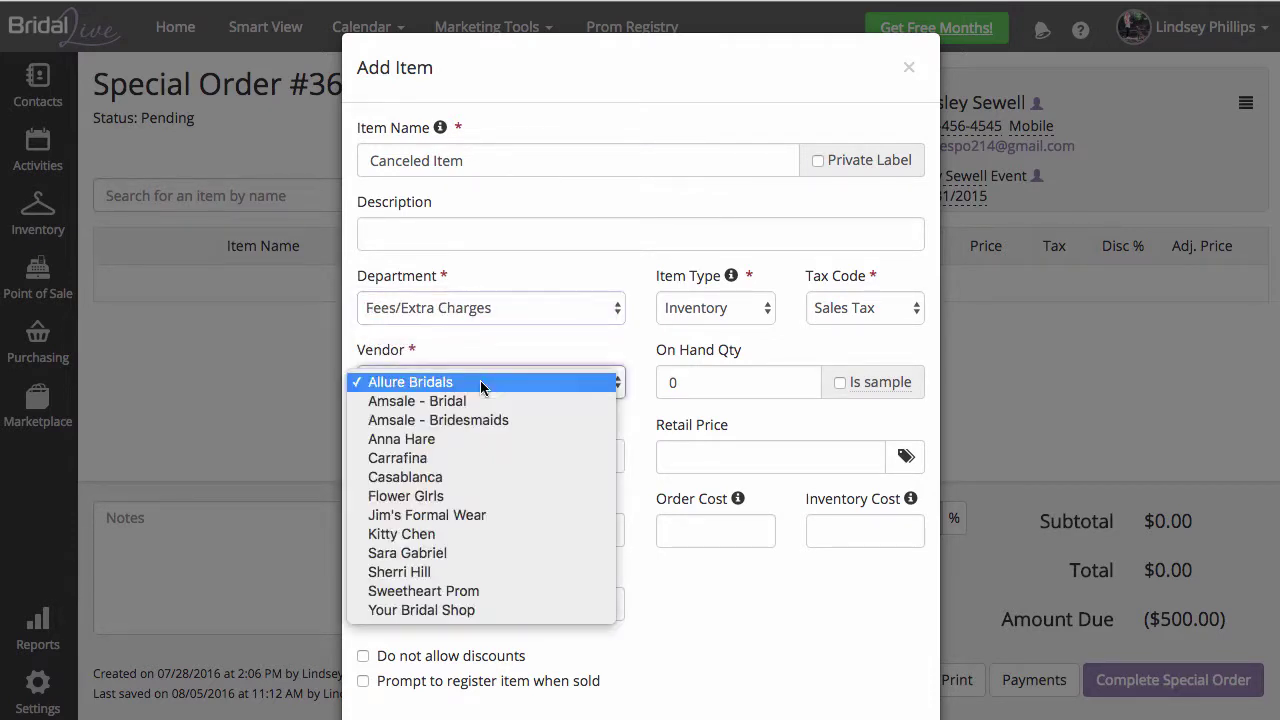
left_click(526, 613)
left_click(689, 308)
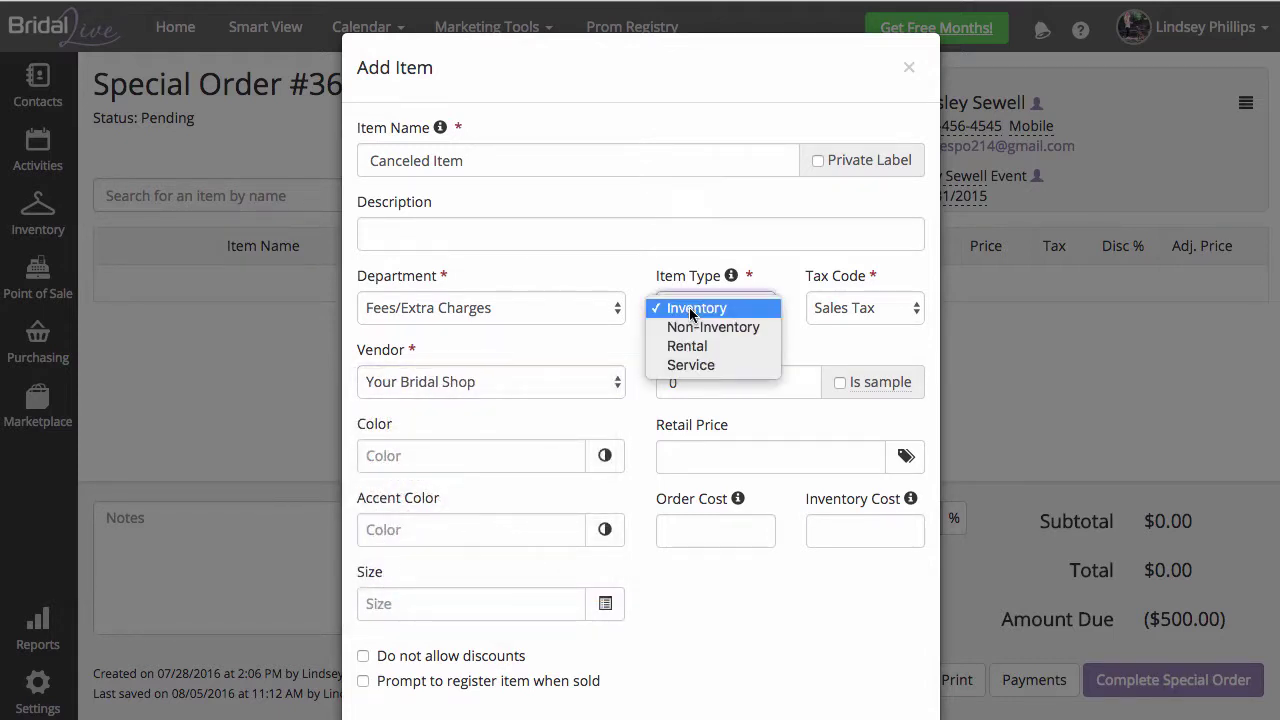
left_click(707, 326)
left_click(848, 304)
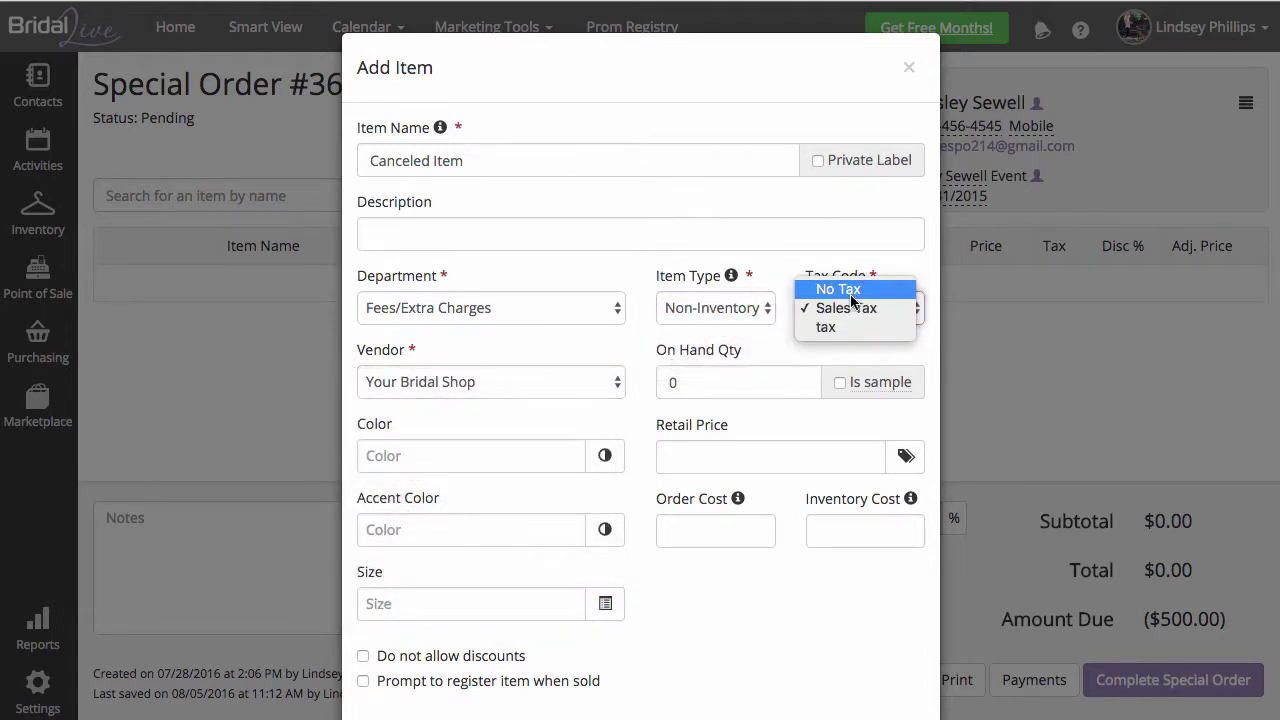
left_click(840, 290)
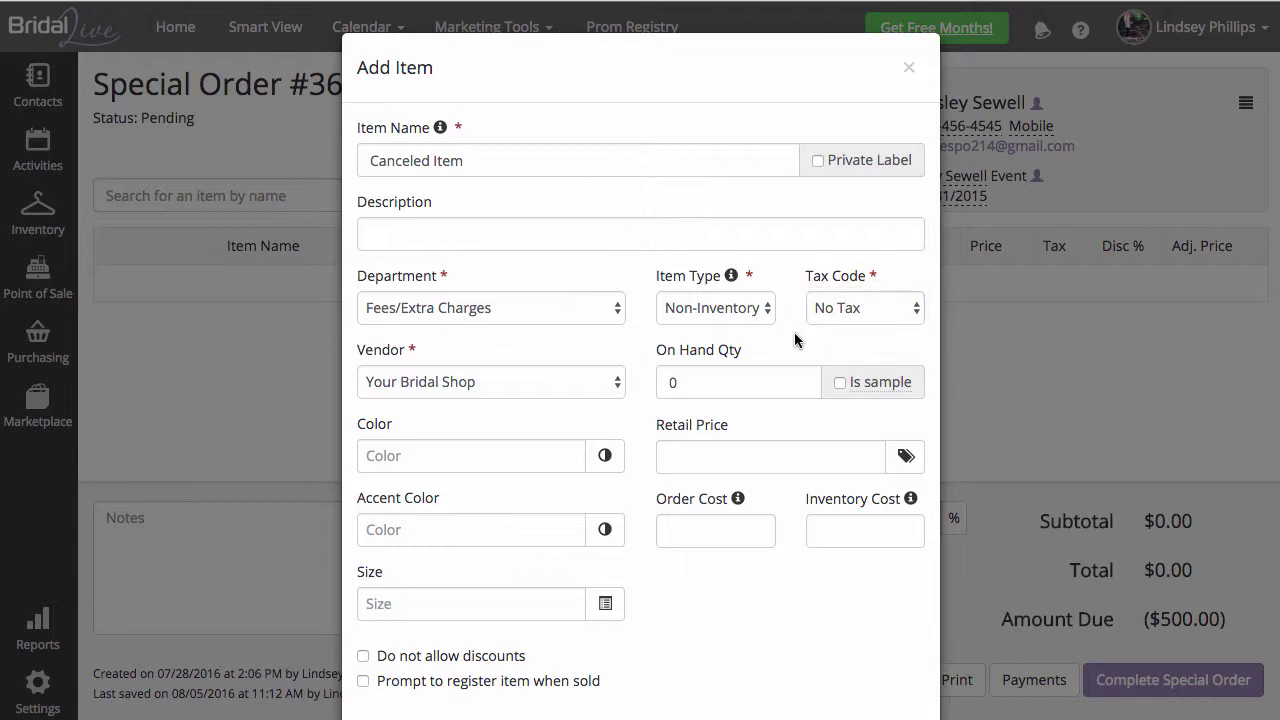
scroll(795, 335, "down", 3)
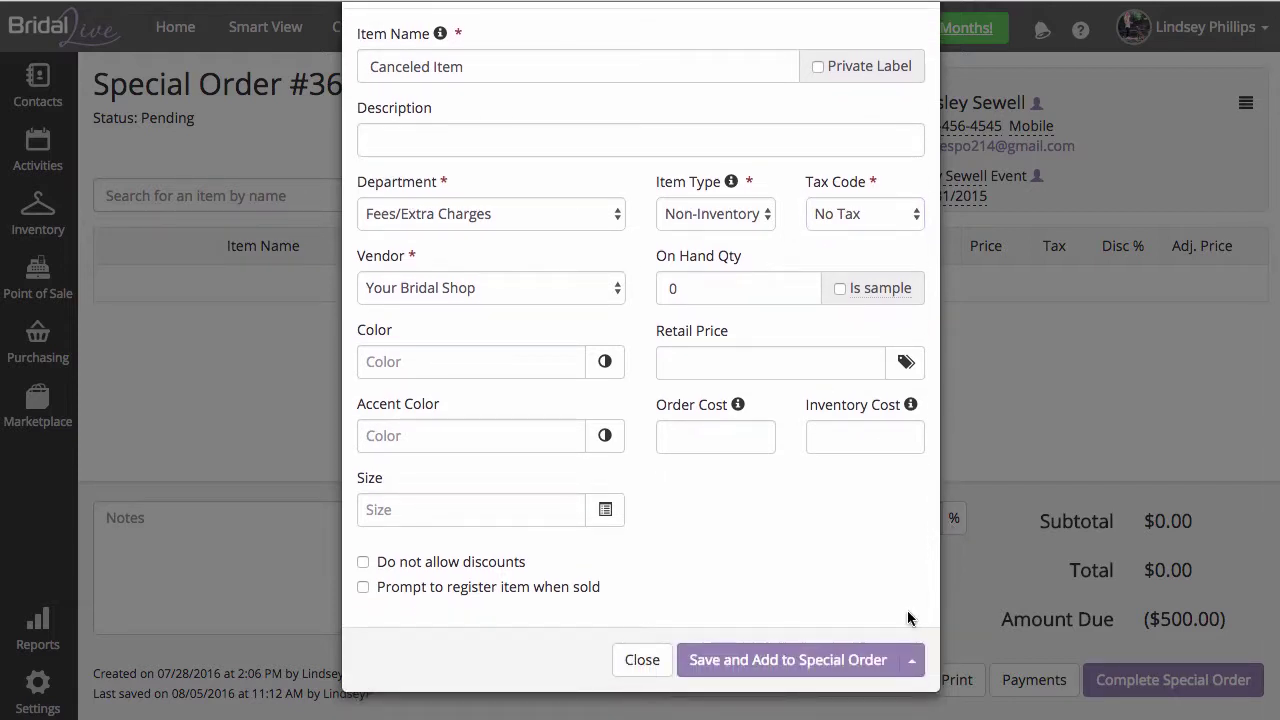
left_click(870, 660)
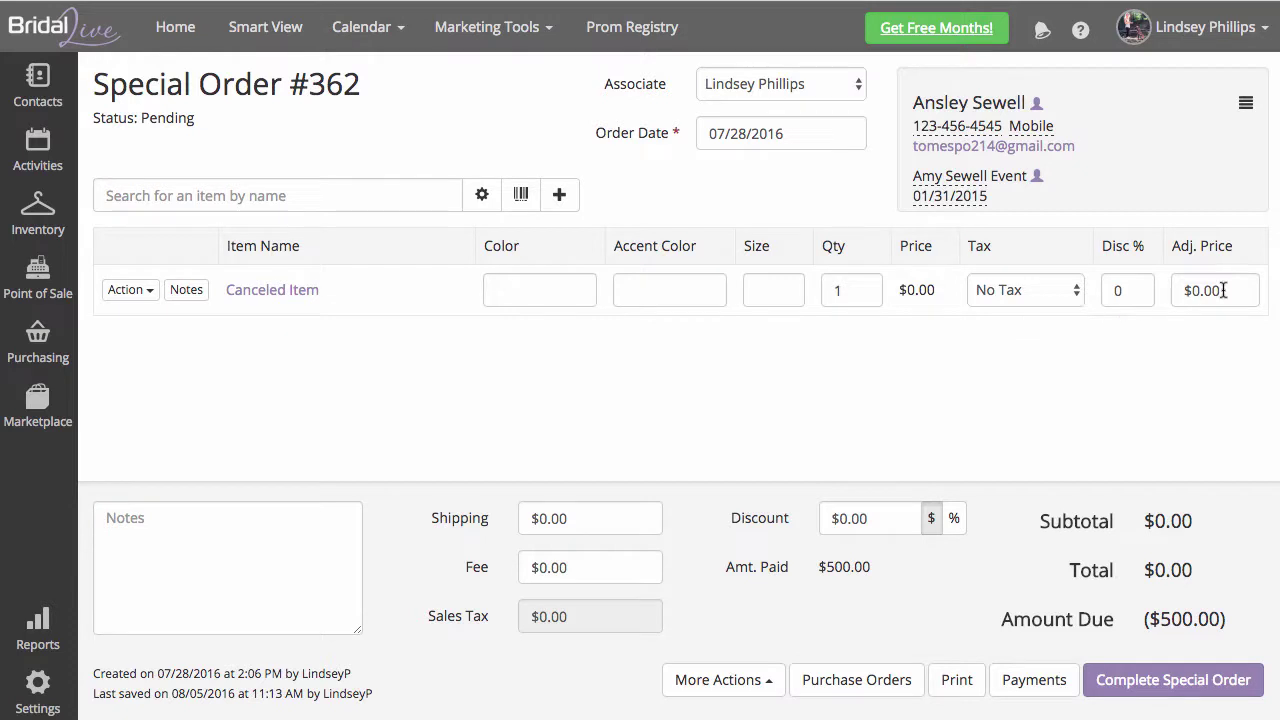
Set the Canceled Item's adjusted price to 500, bringing amount due to $0.00.
left_click_drag(1236, 247, 1168, 251)
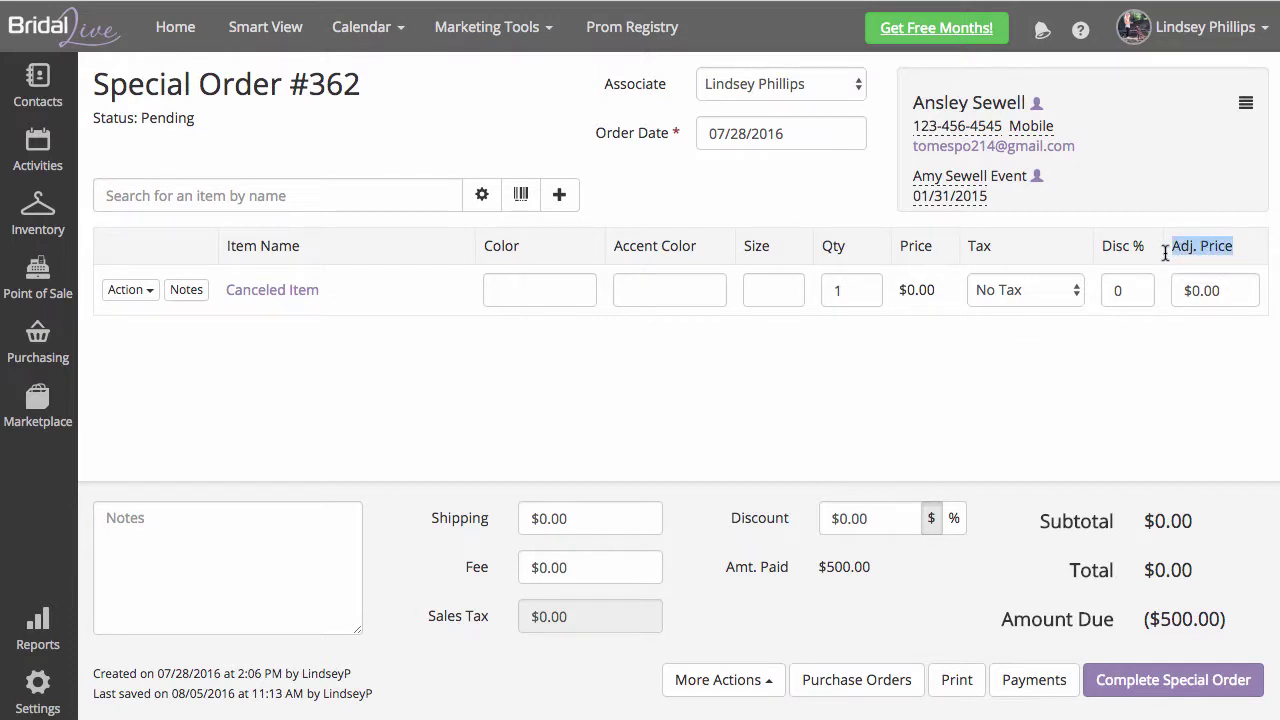
left_click(1245, 636)
left_click_drag(1245, 636, 1131, 627)
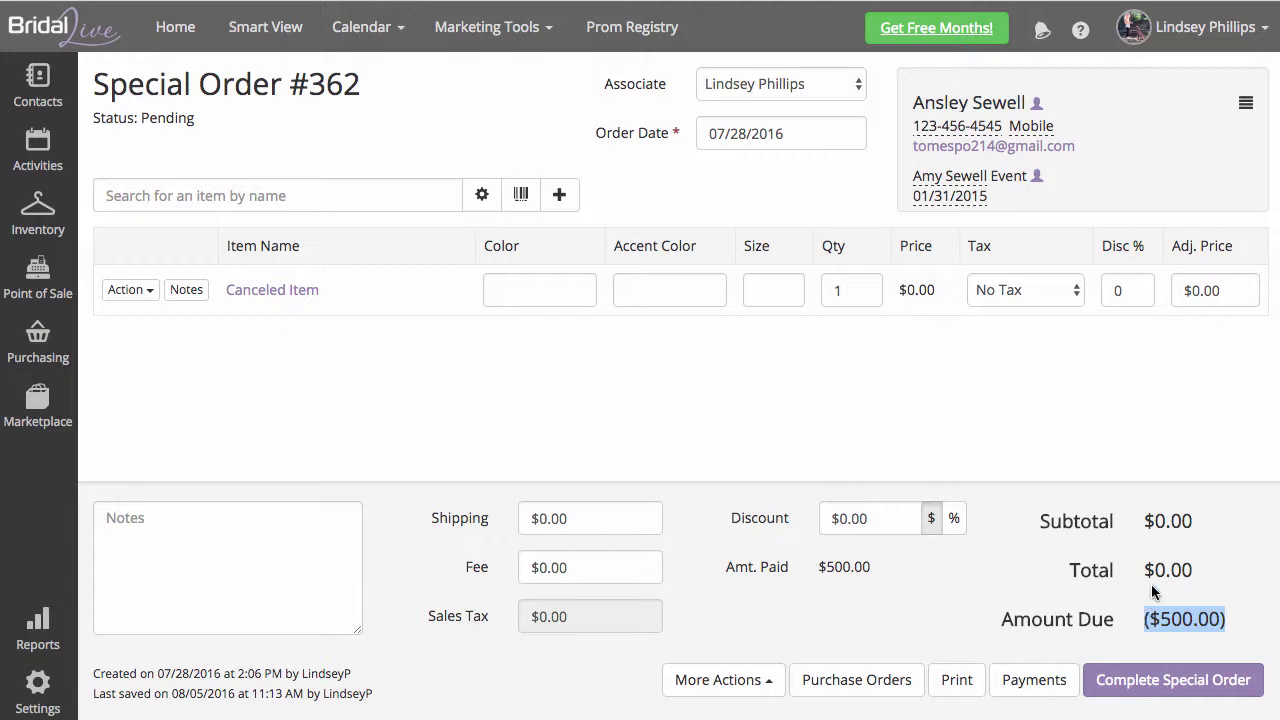
left_click(1235, 289)
type("500")
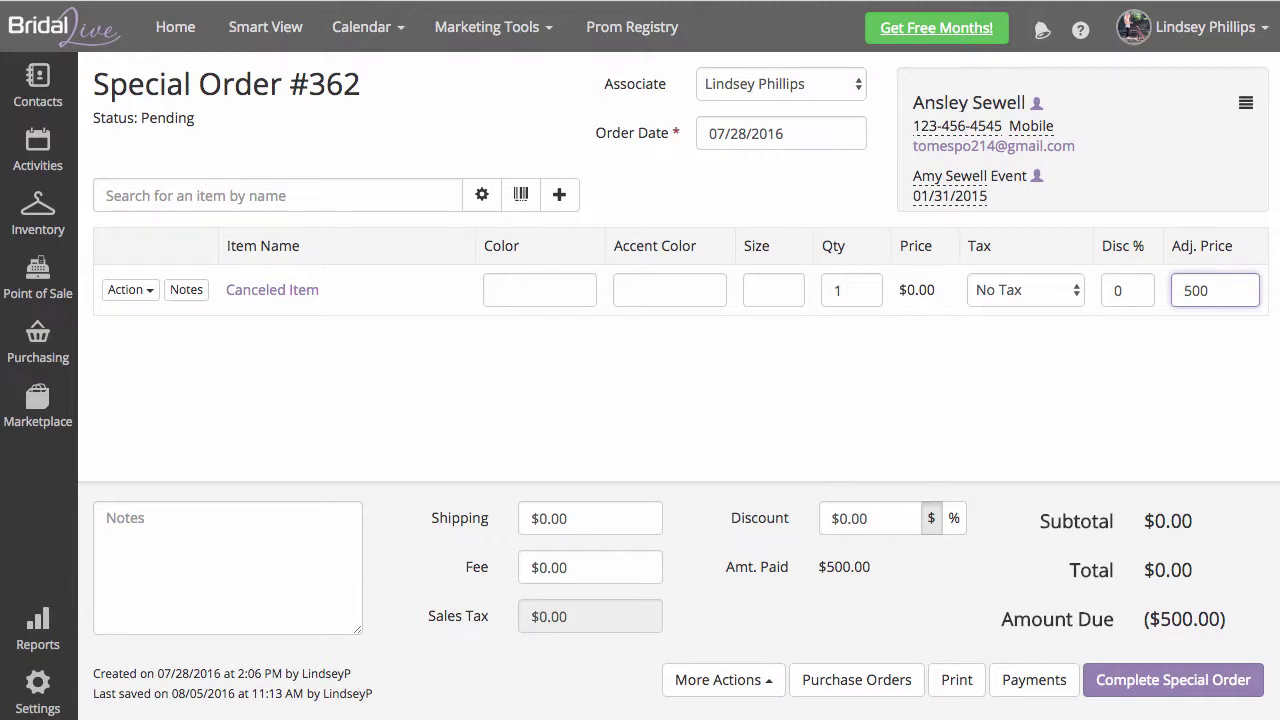
key("Return")
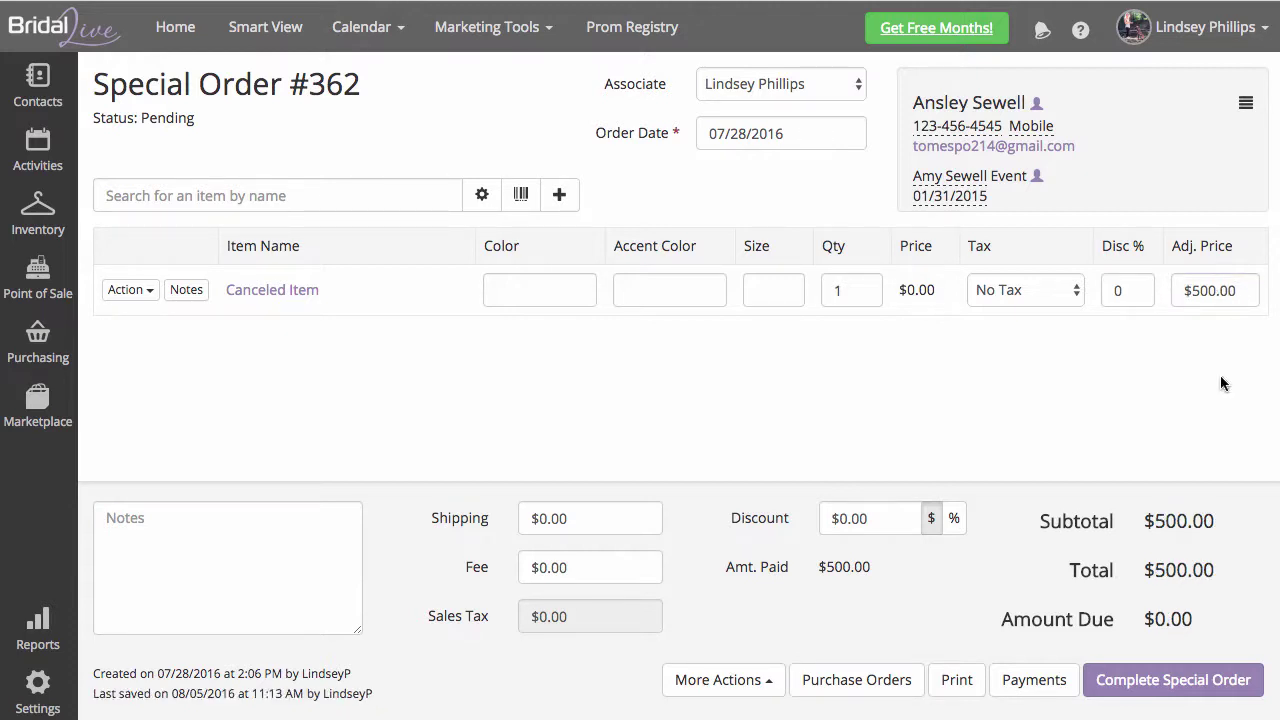
left_click_drag(1204, 613, 1139, 621)
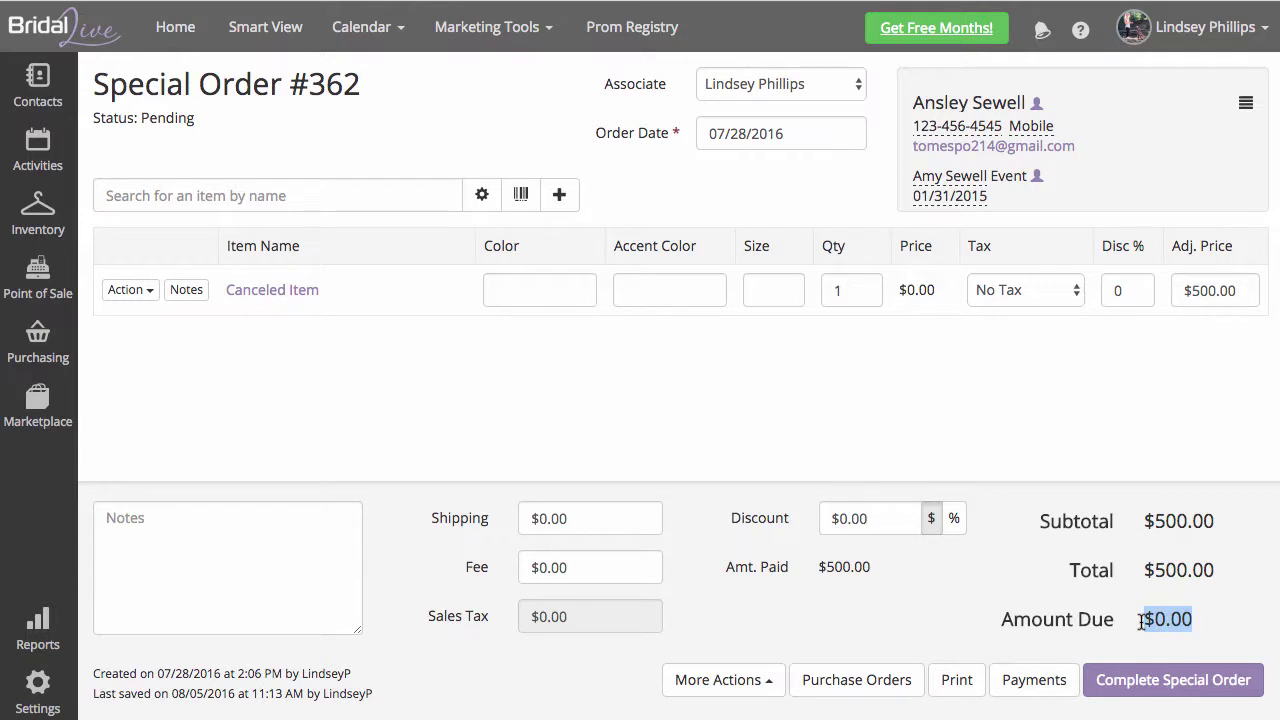
left_click(1139, 621)
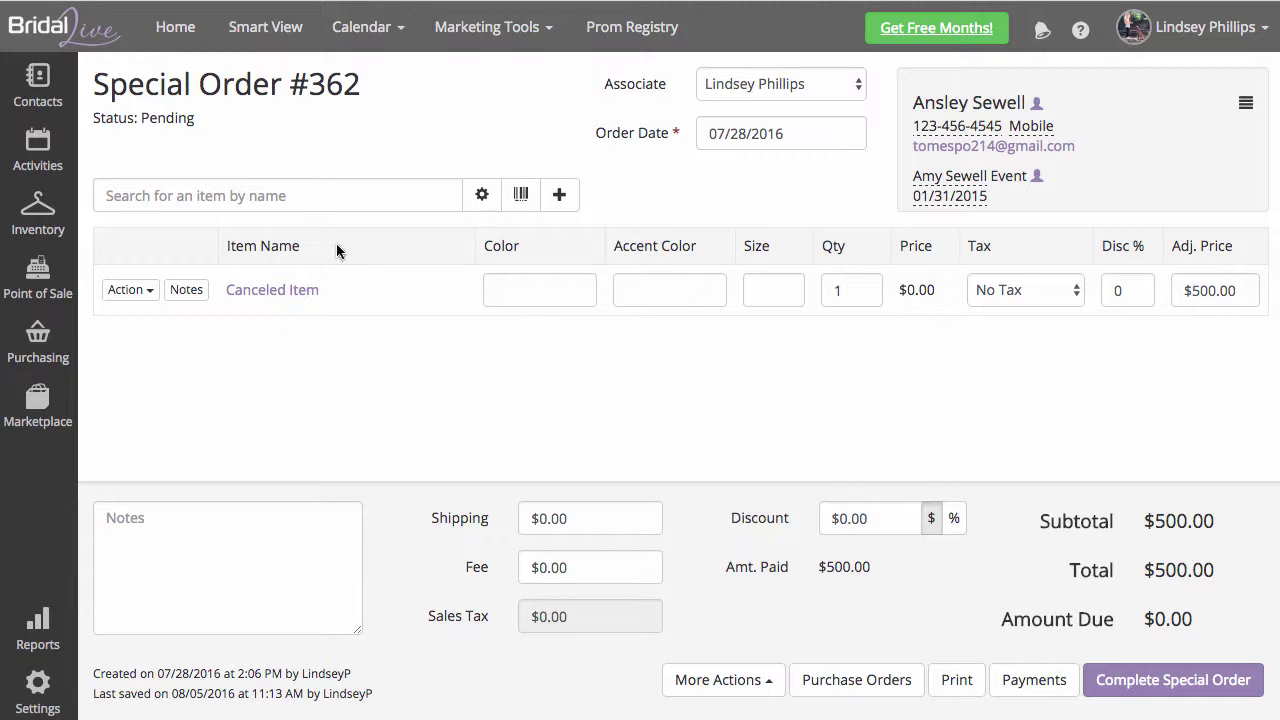
Start another new item for the order named 'Restocking Fee'.
left_click(299, 197)
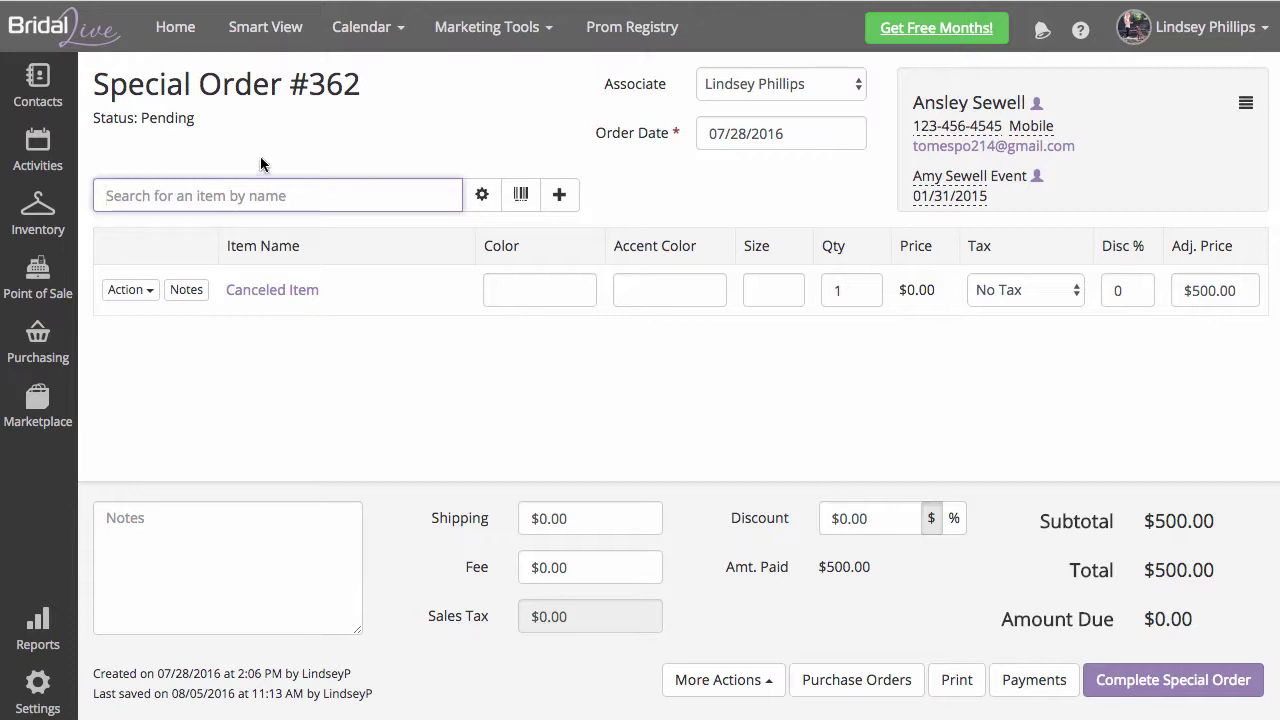
left_click(564, 208)
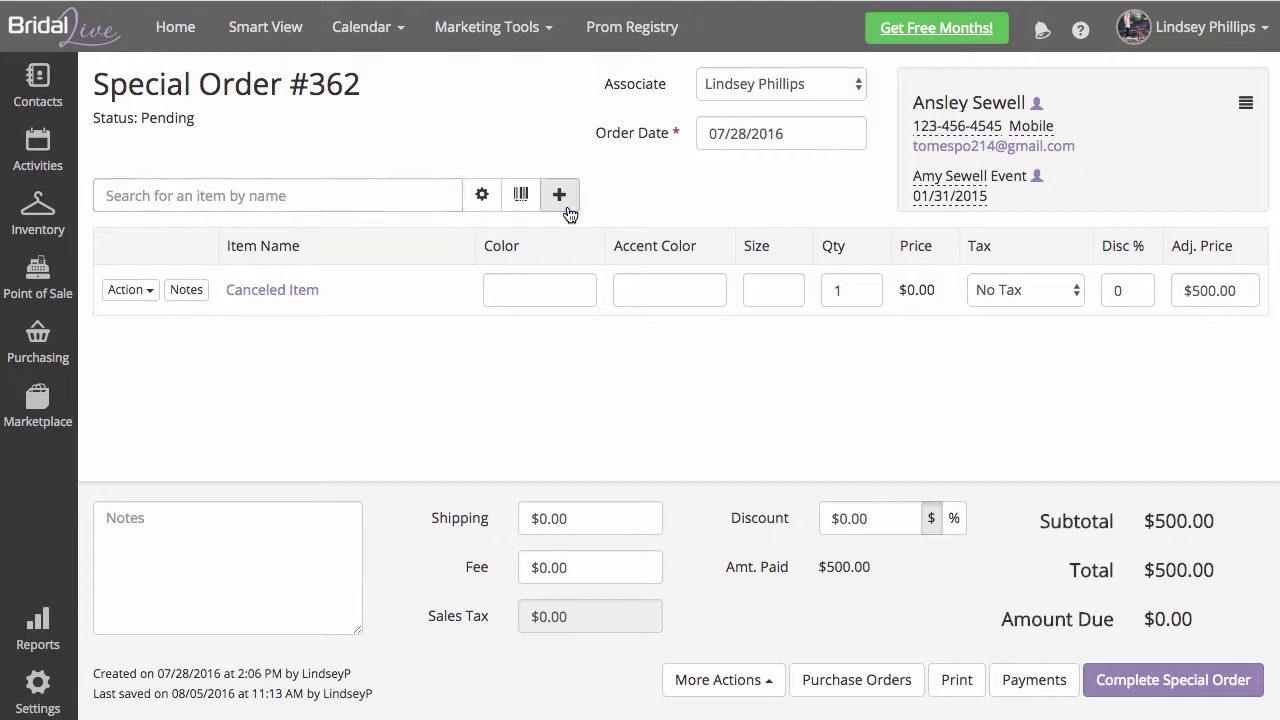
type("Restocking Fee")
Give it Fees/Extra Charges department, Your Bridal Shop vendor, Non-Inventory, No Tax, and add it.
left_click(548, 308)
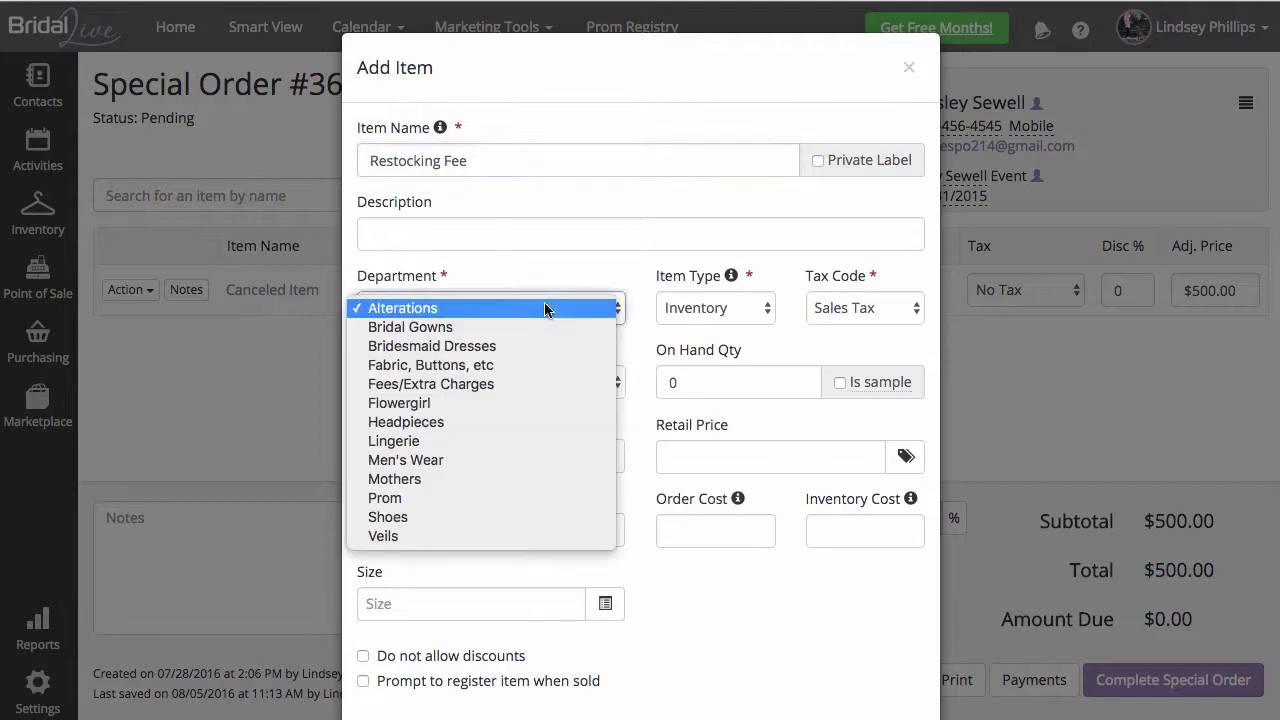
left_click(562, 388)
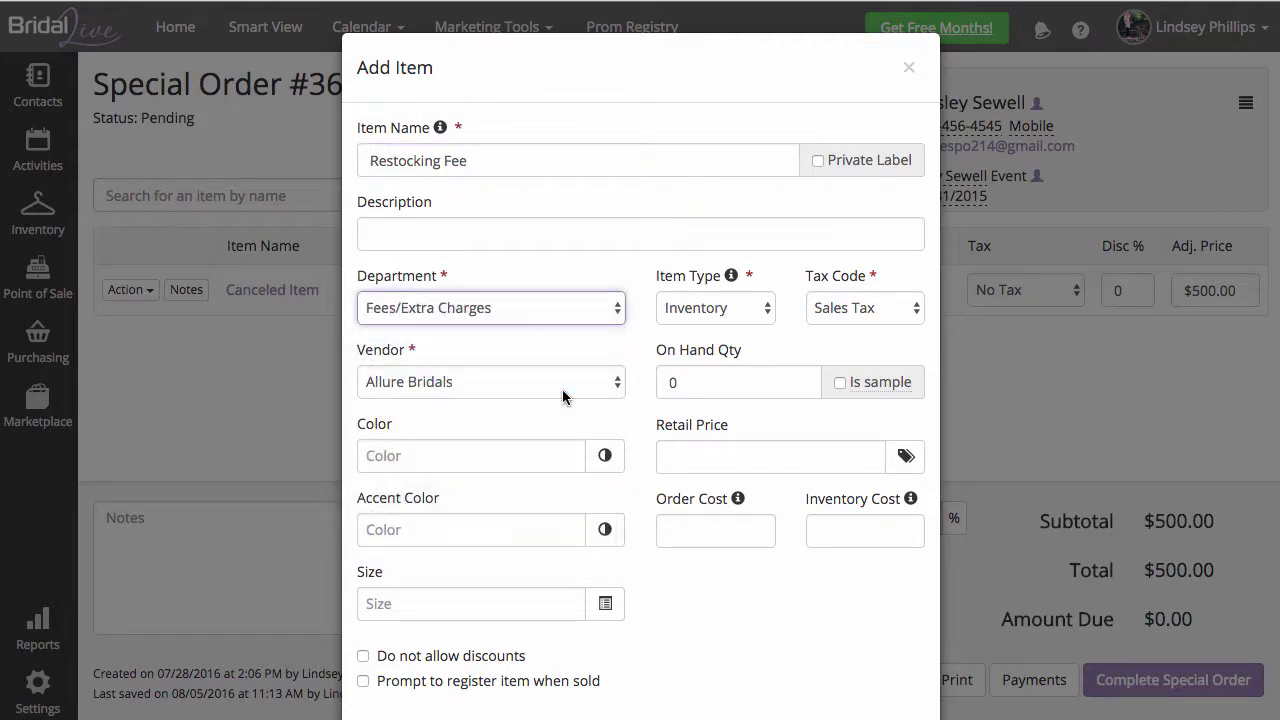
left_click(504, 392)
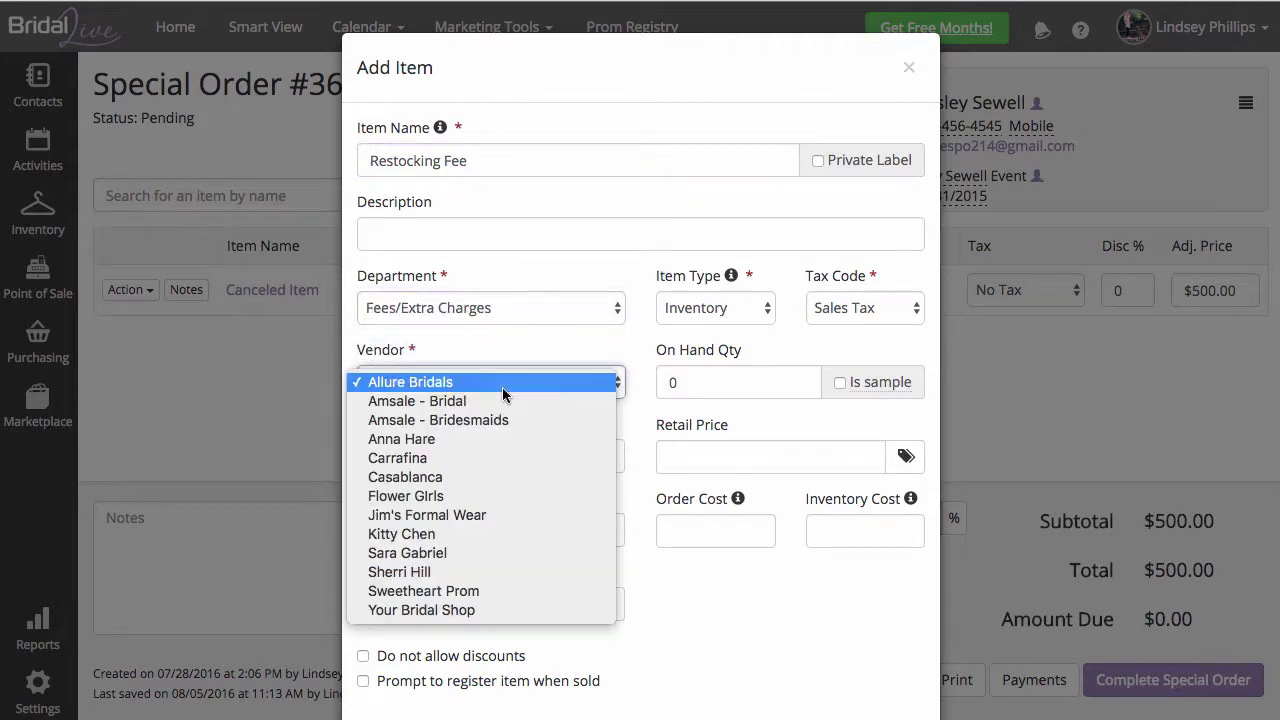
left_click(548, 612)
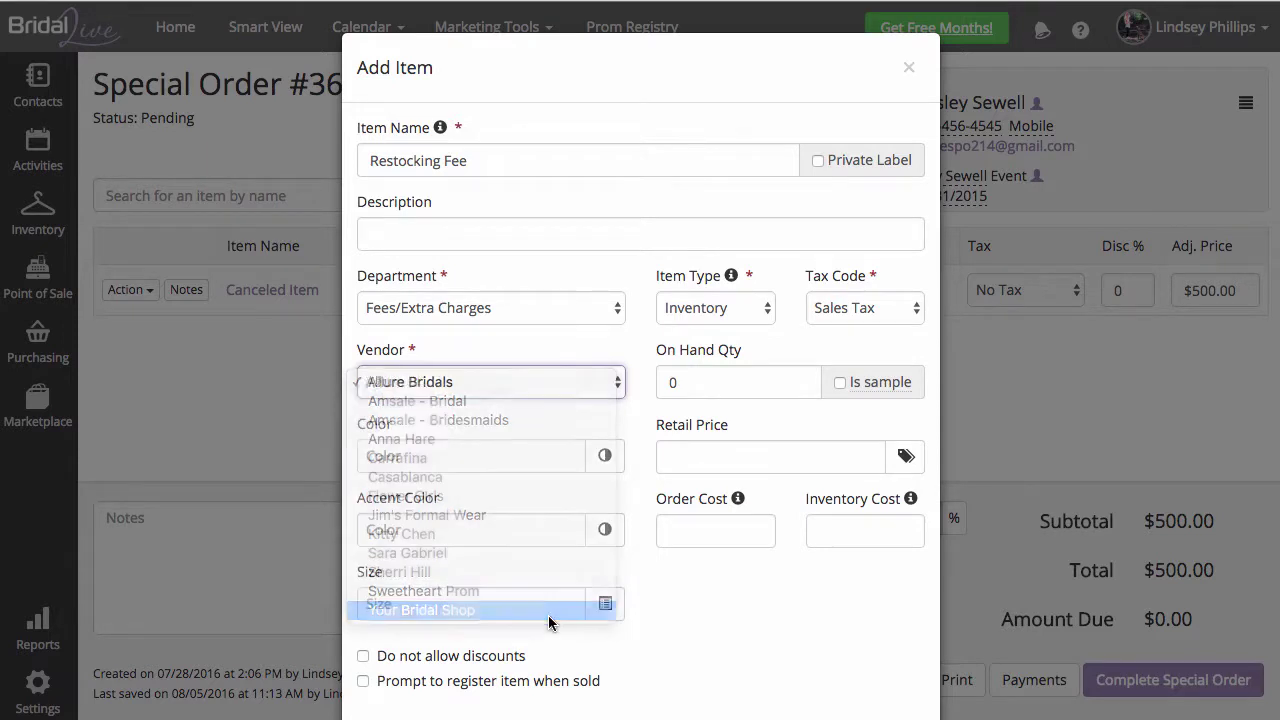
left_click(735, 312)
left_click(768, 327)
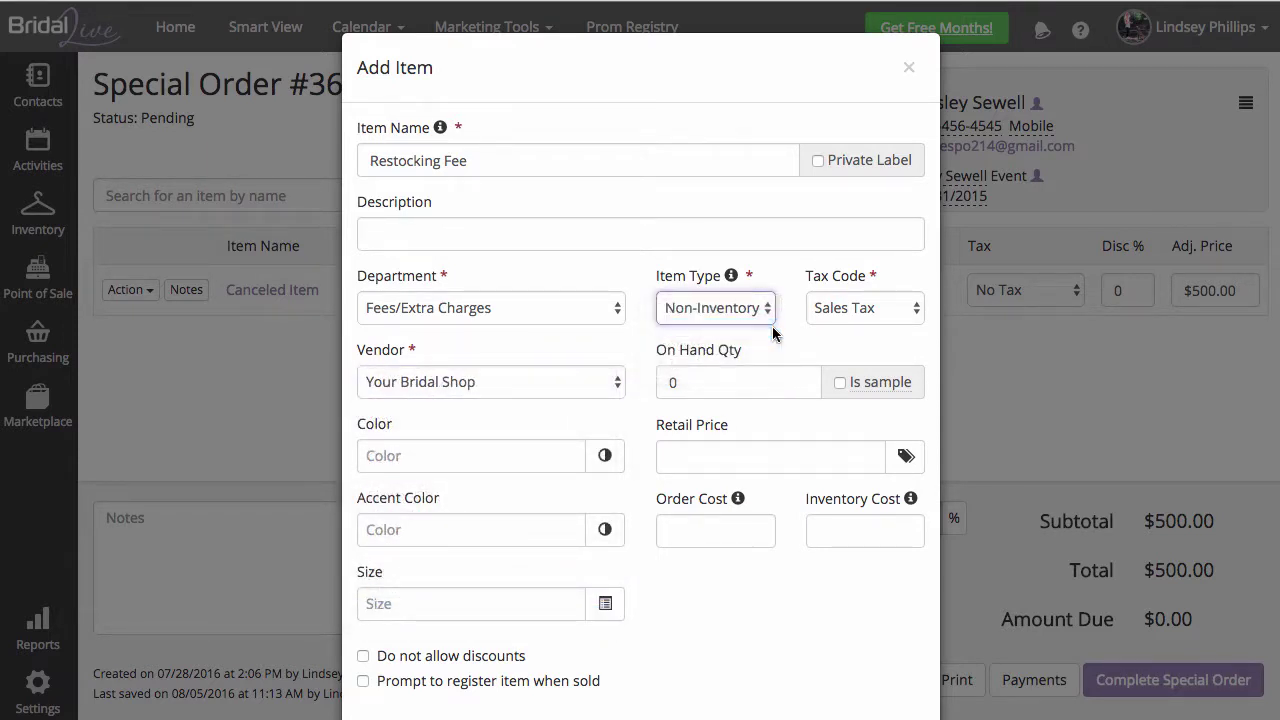
left_click(844, 313)
left_click(860, 289)
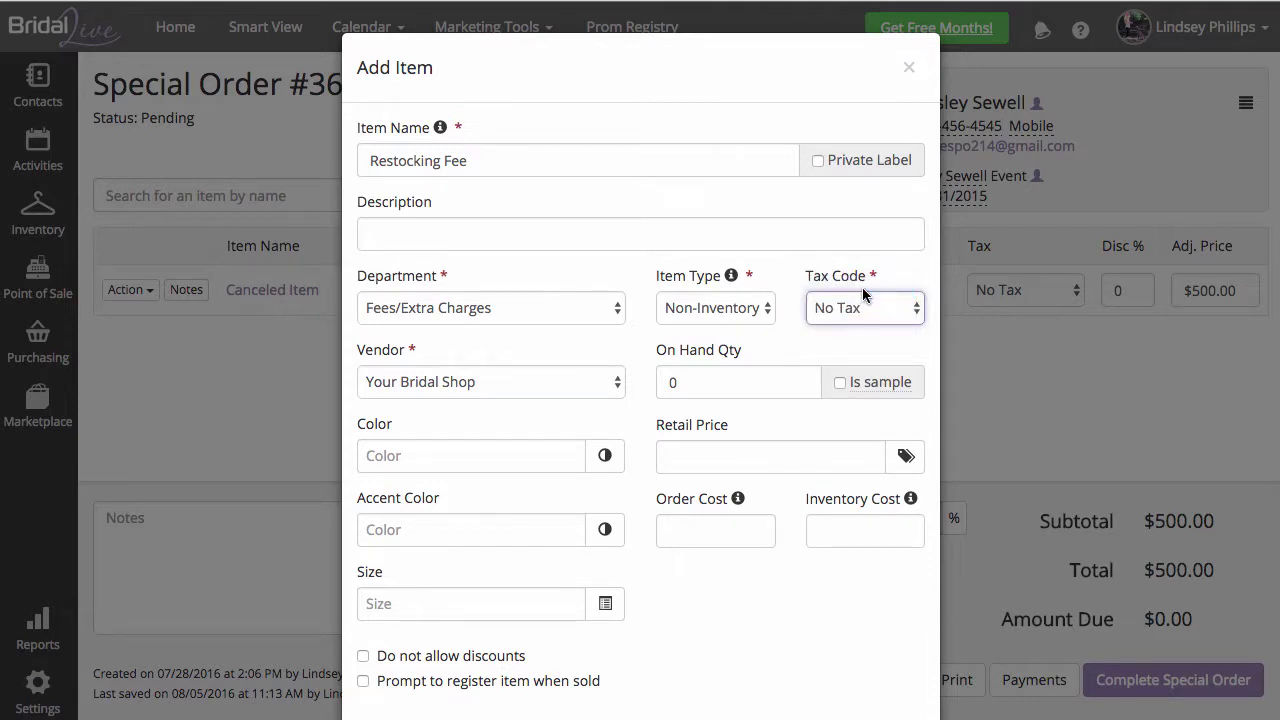
scroll(738, 477, "down", 2)
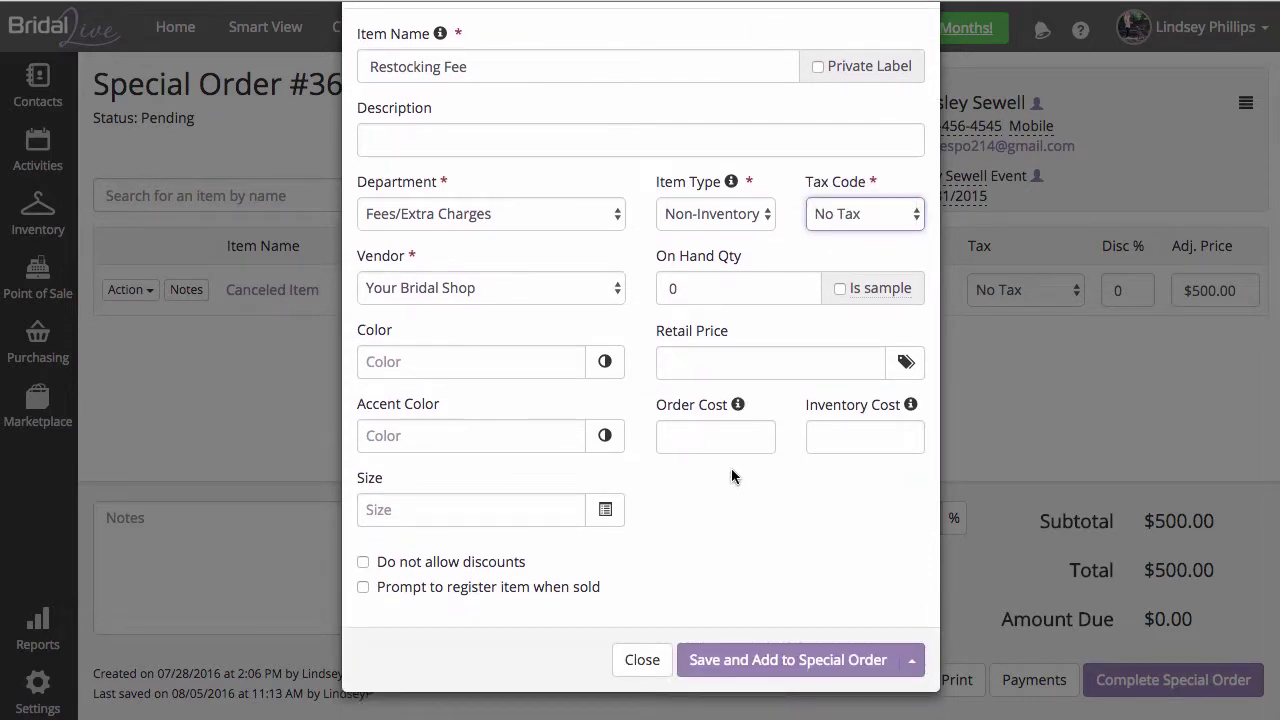
left_click(858, 661)
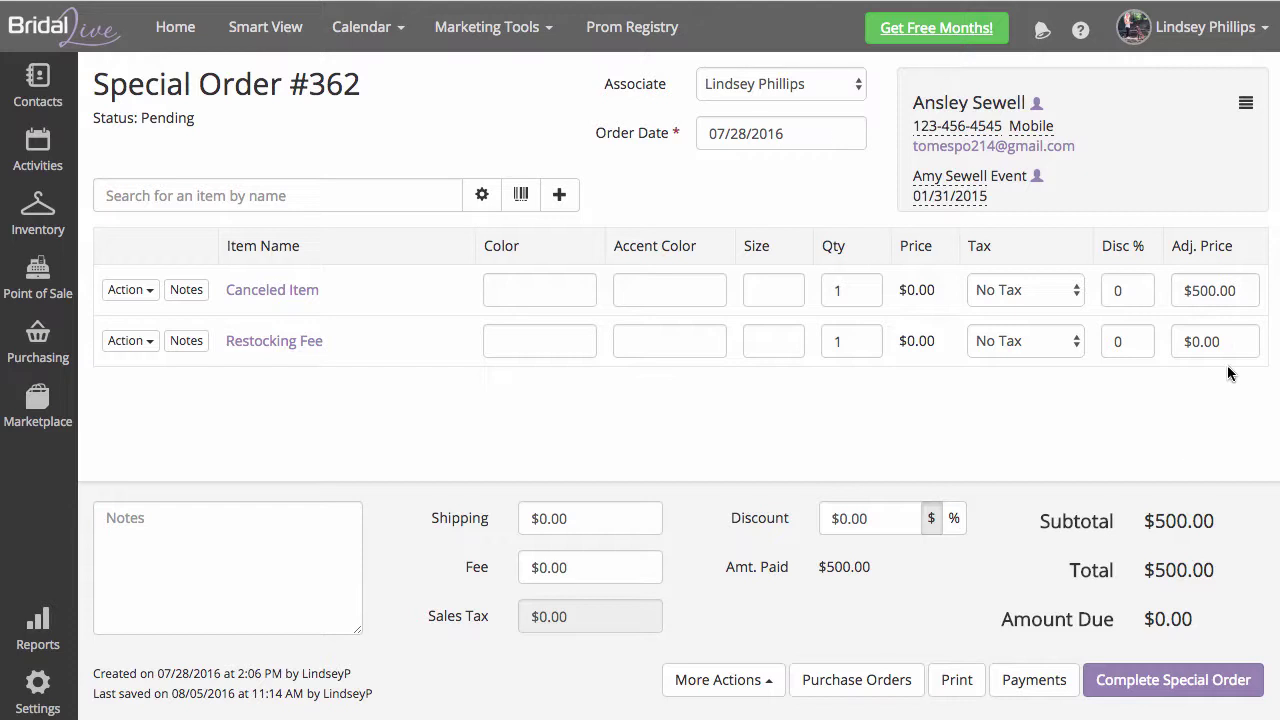
Enter 100 as the Restocking Fee's adjusted price, leaving $100.00 due.
left_click(1240, 339)
type("100")
key("Tab")
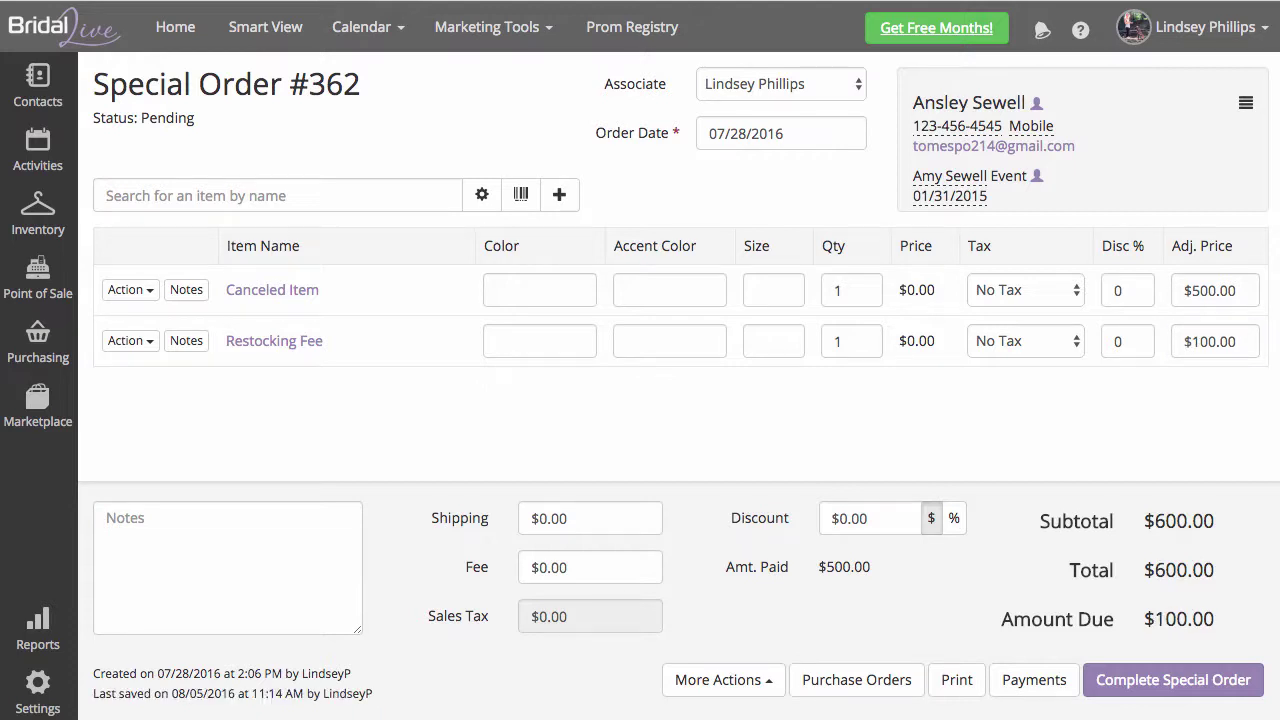
left_click_drag(1217, 620, 1142, 622)
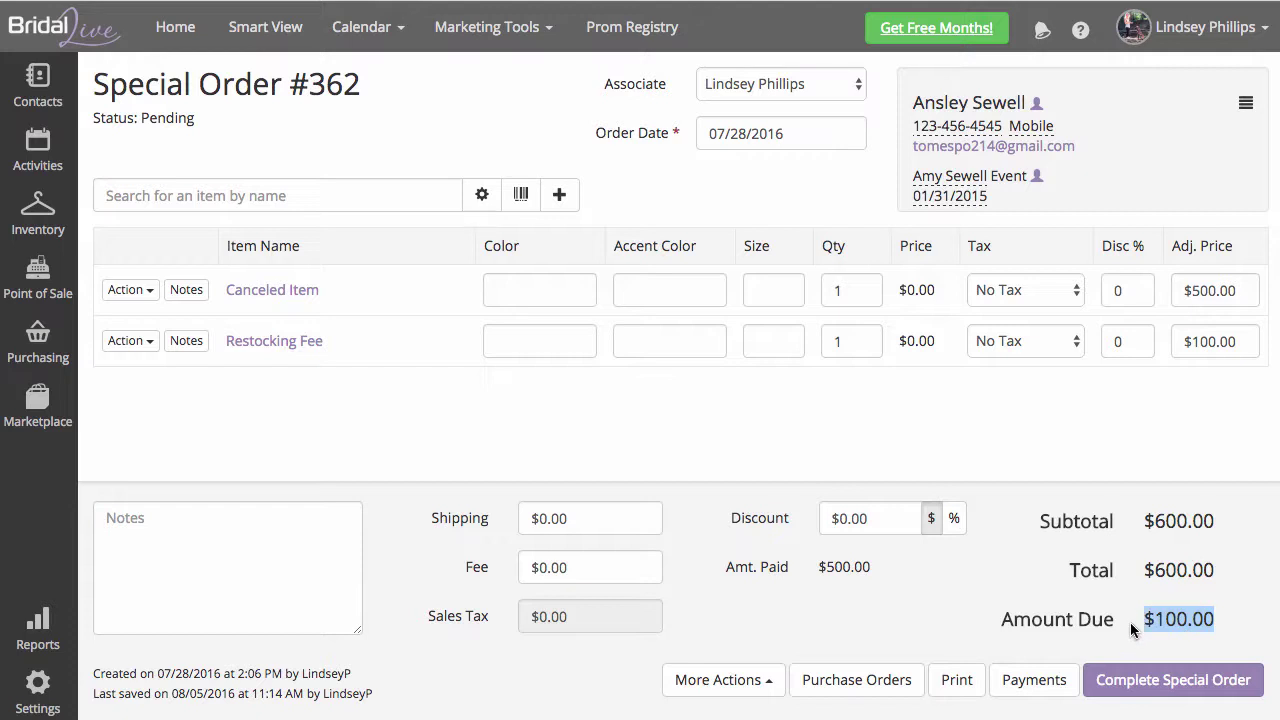
left_click(1132, 624)
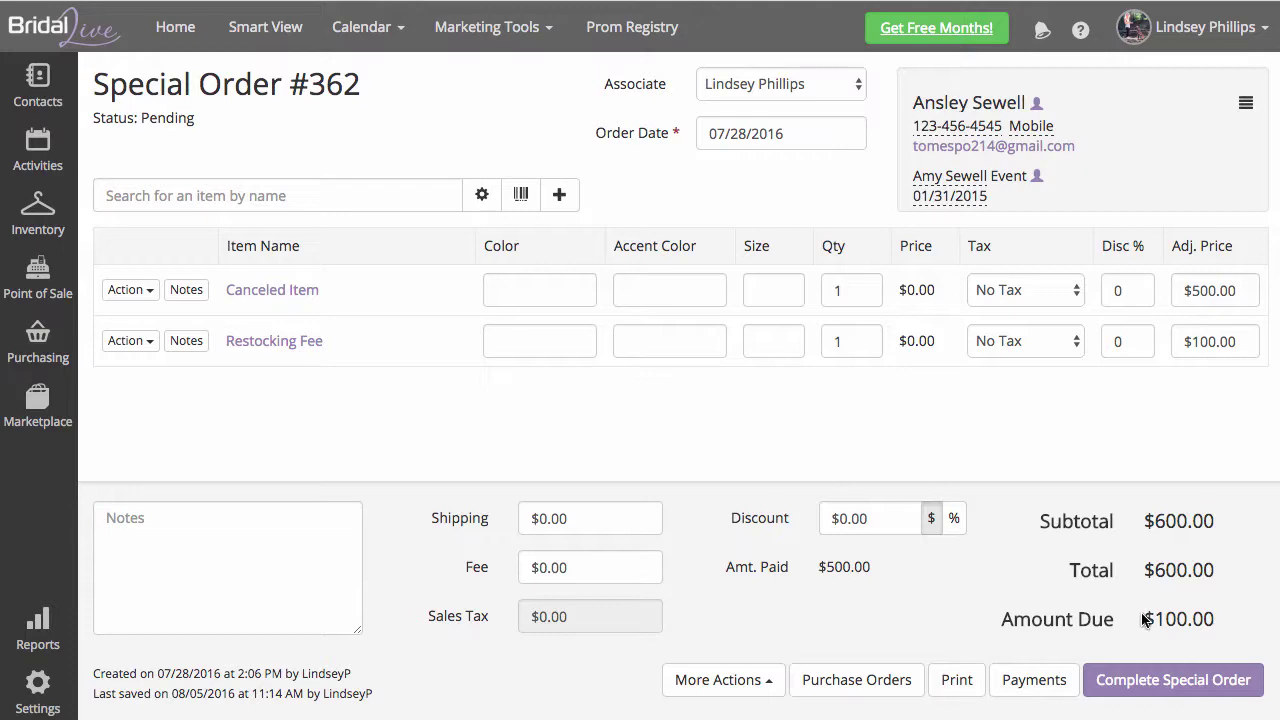
Set up a $100.00 Visa payment and send it to the card terminal.
left_click(1034, 680)
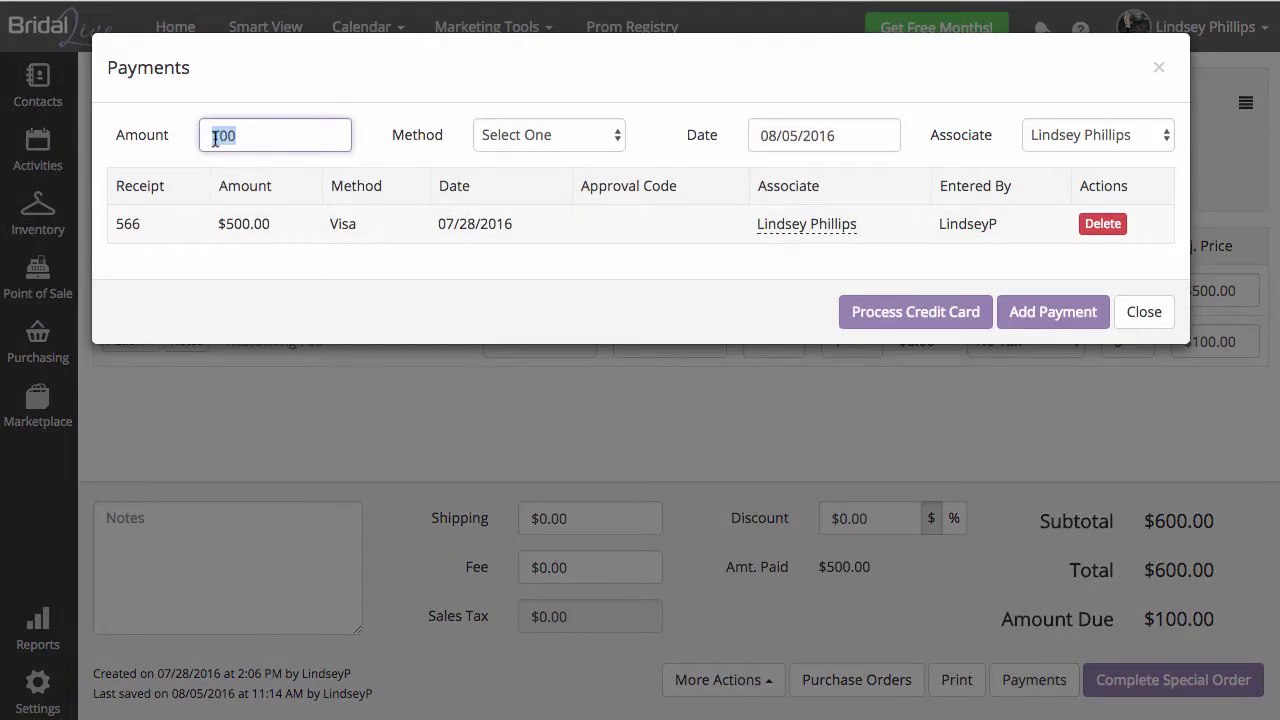
left_click(543, 130)
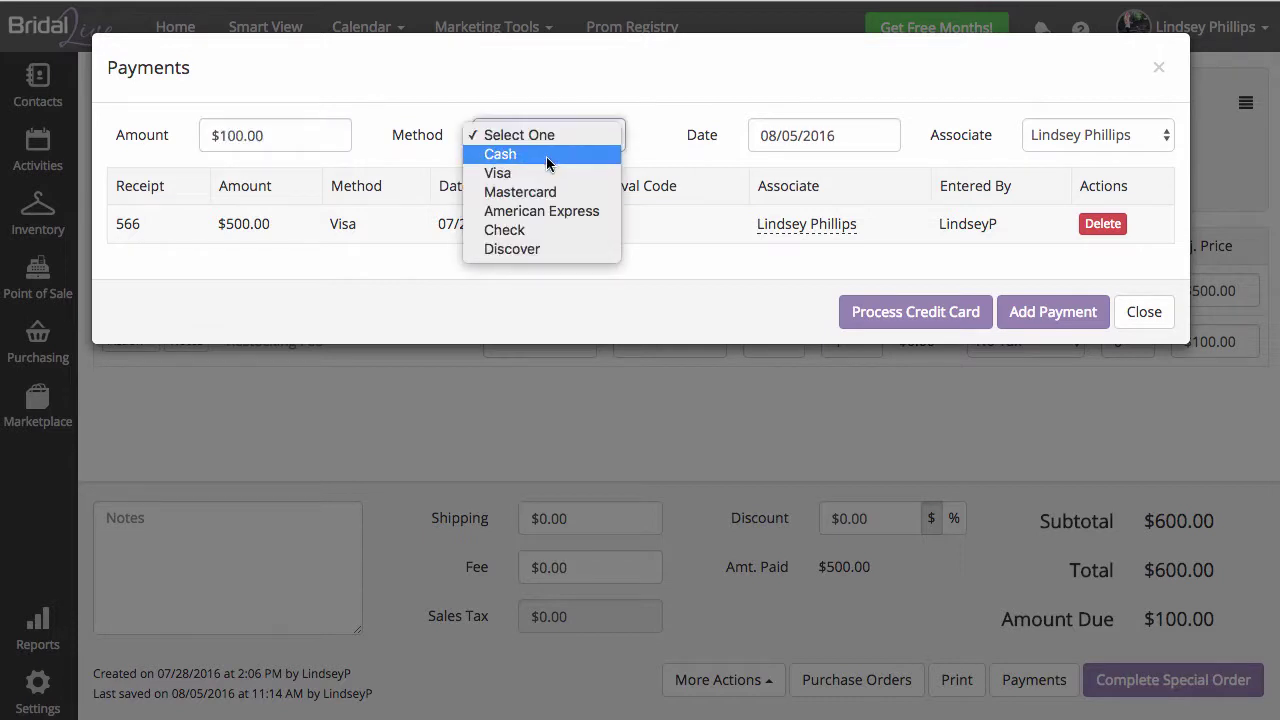
left_click(546, 174)
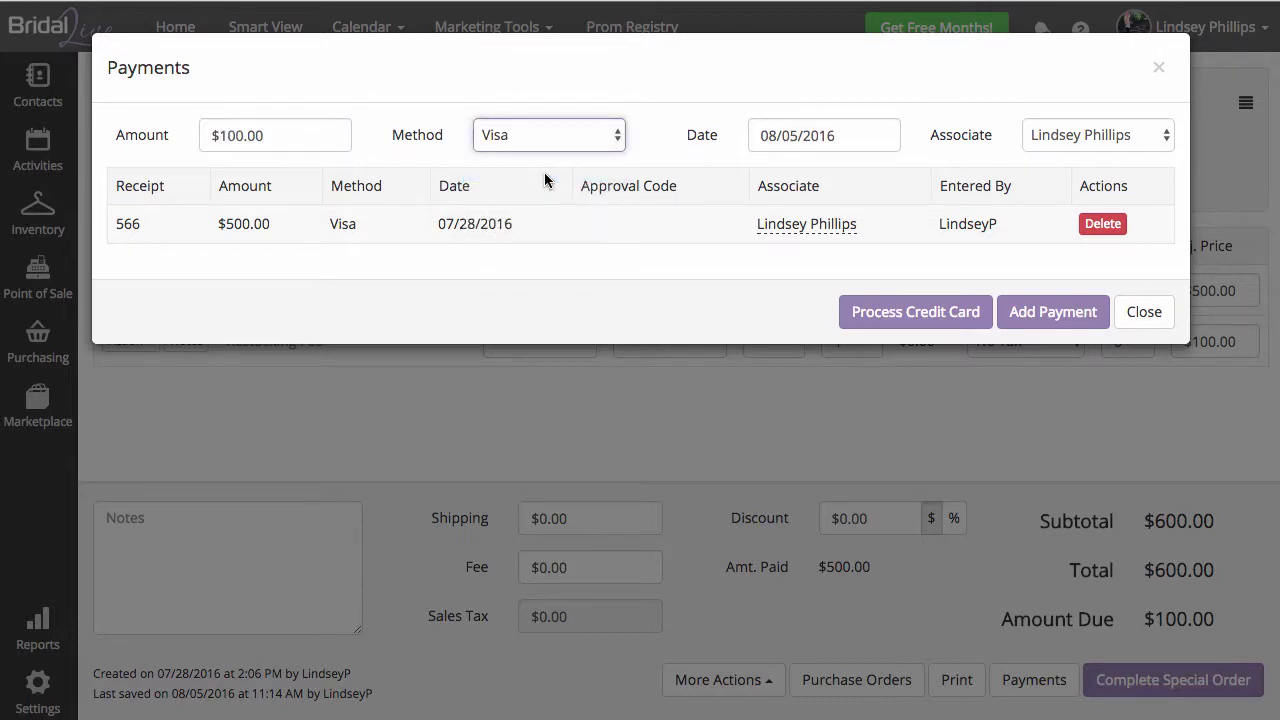
left_click(981, 320)
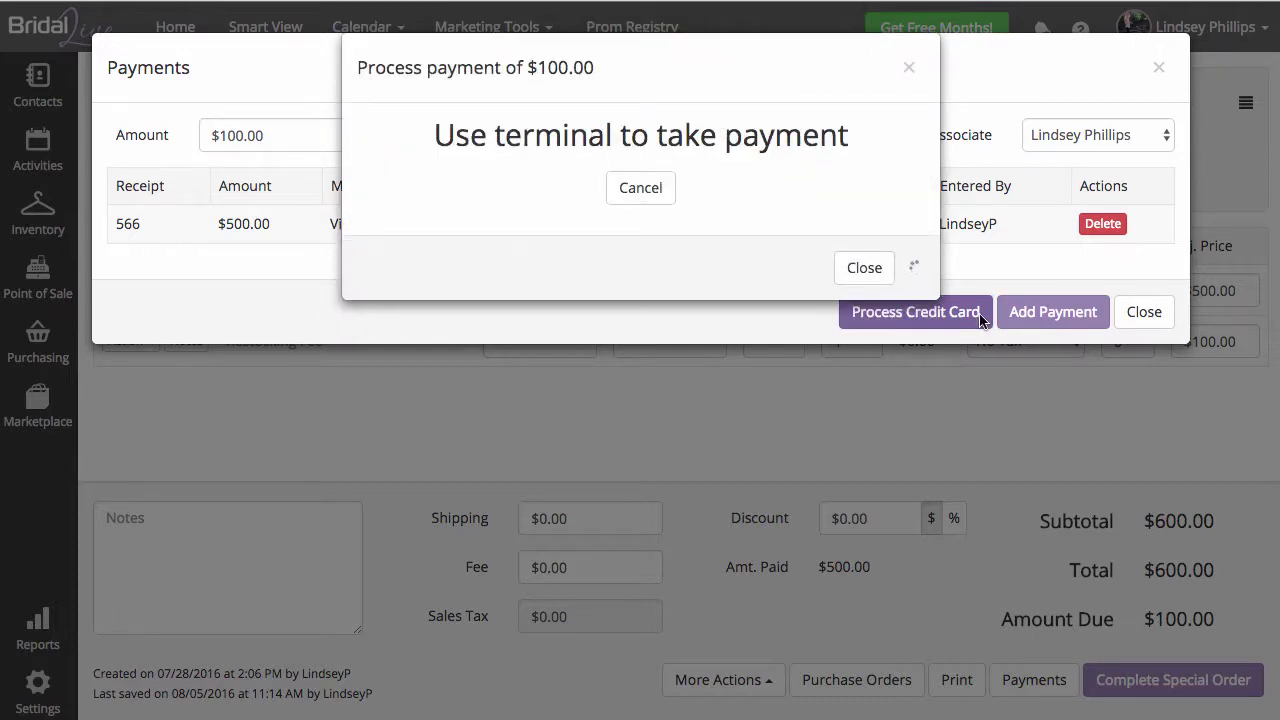
left_click(872, 270)
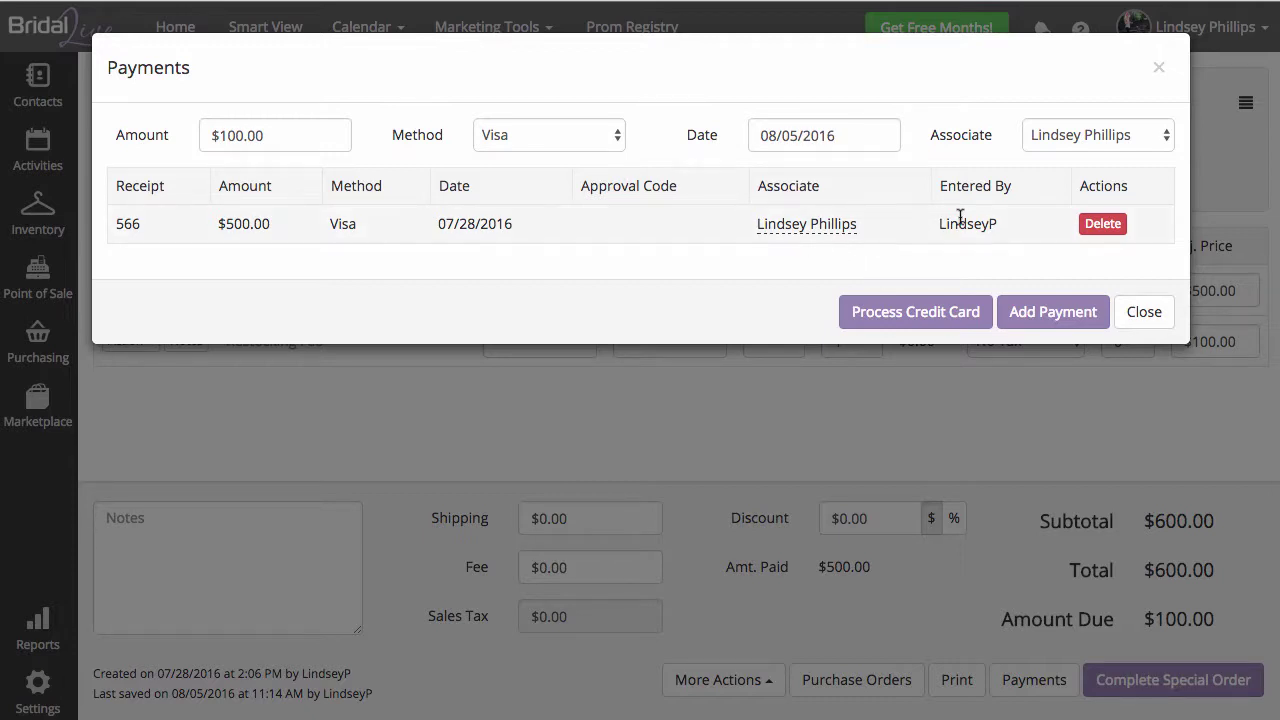
Record the $100 payment, confirming both the $500.00 and $100.00 payments are listed.
left_click(1083, 319)
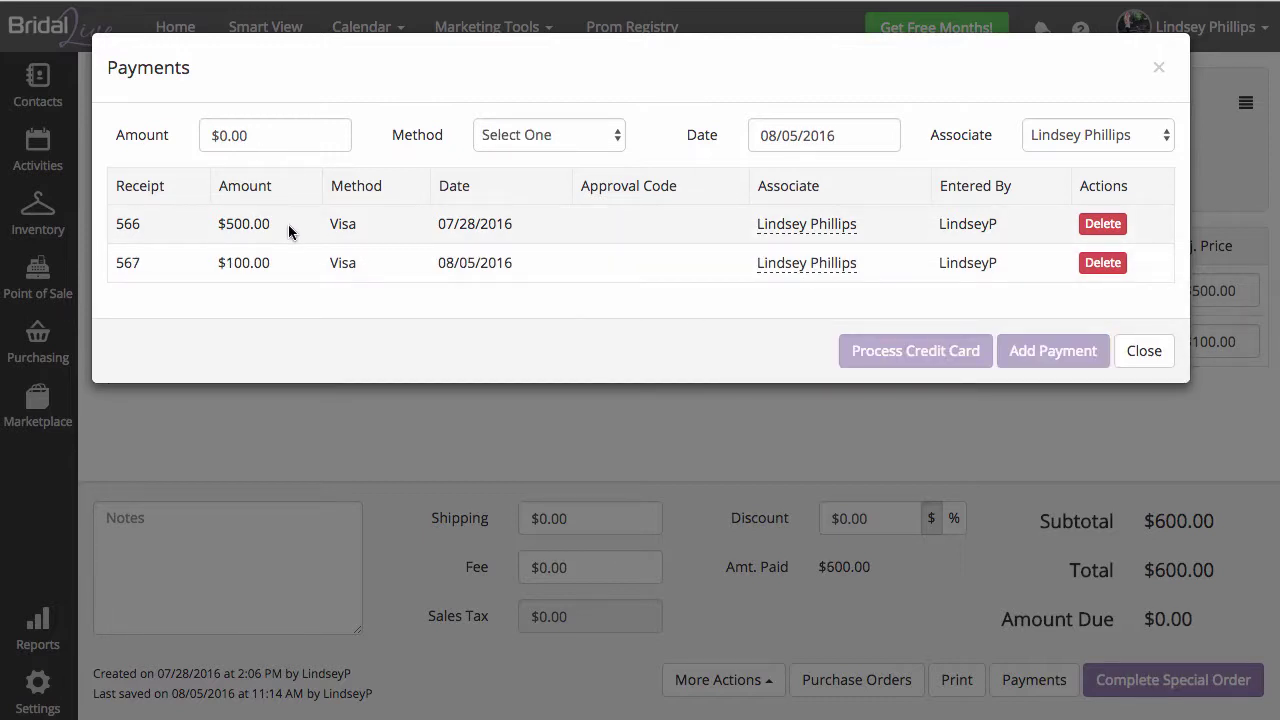
left_click_drag(279, 227, 214, 226)
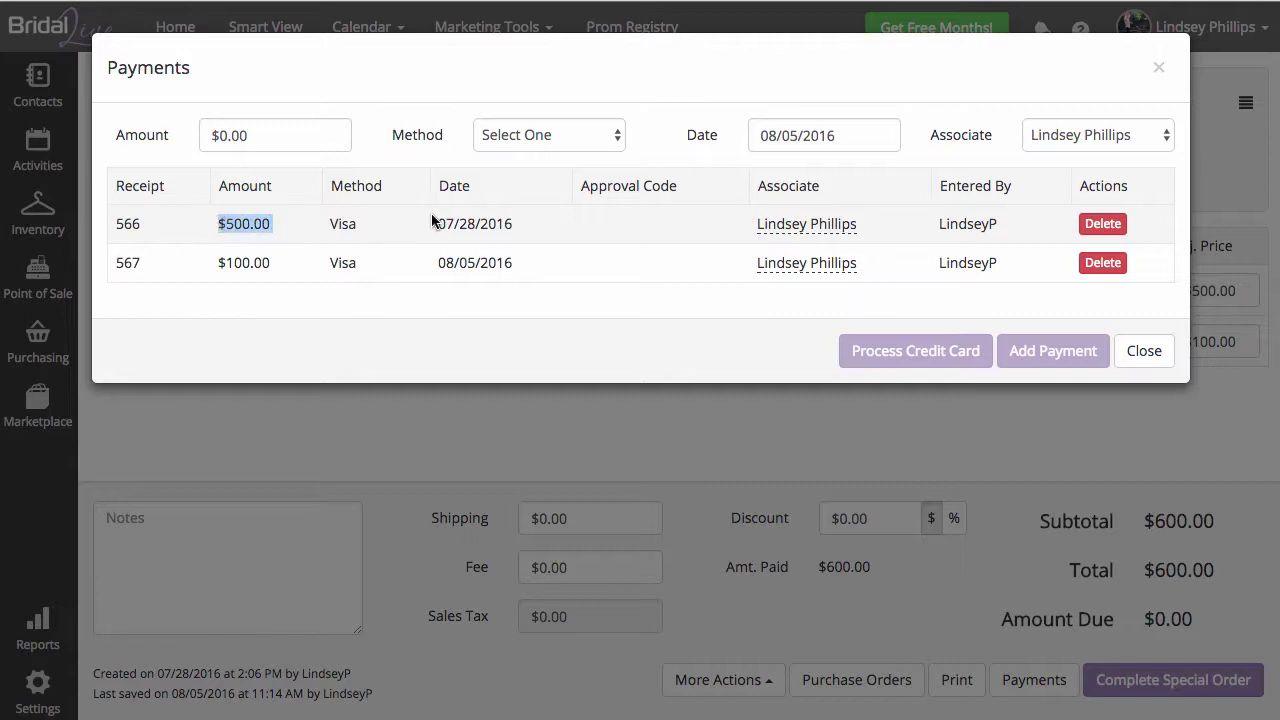
left_click_drag(279, 261, 215, 262)
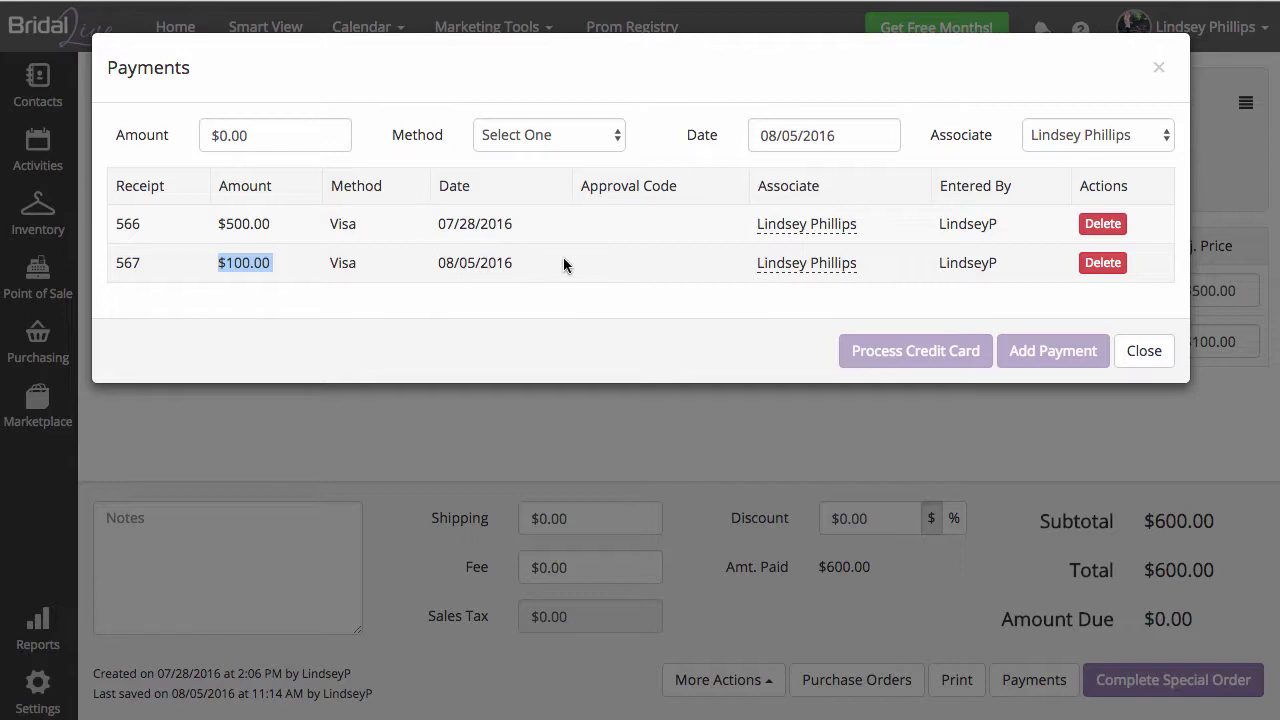
left_click(1140, 350)
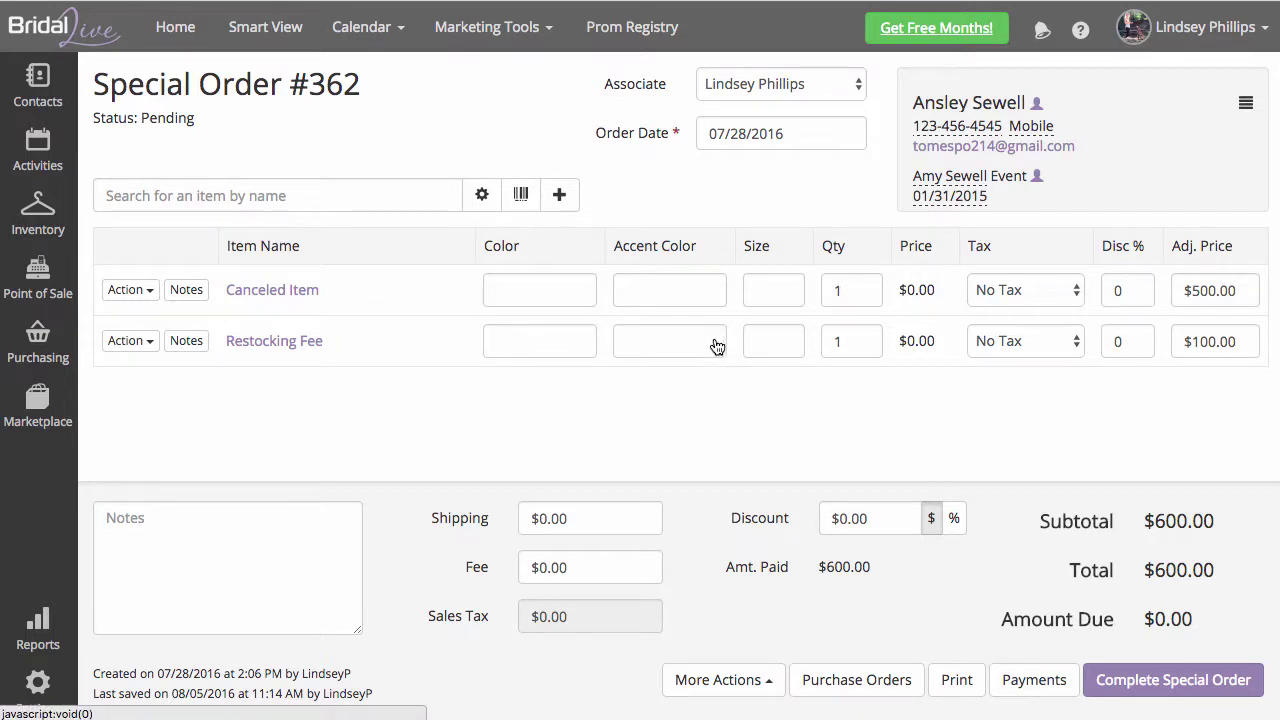
Write an order note saying the customer canceled and was charged a $100 restocking fee.
left_click_drag(1209, 621, 1143, 628)
left_click(1132, 587)
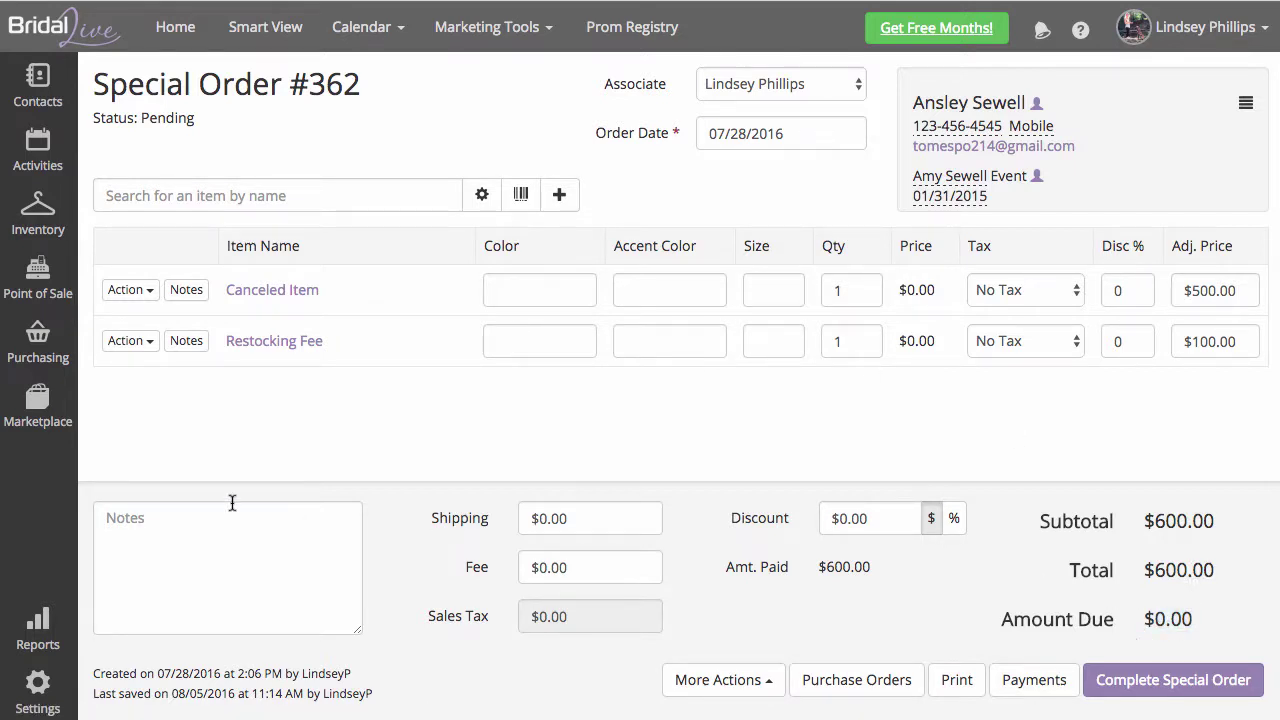
left_click(175, 534)
type("Ansley")
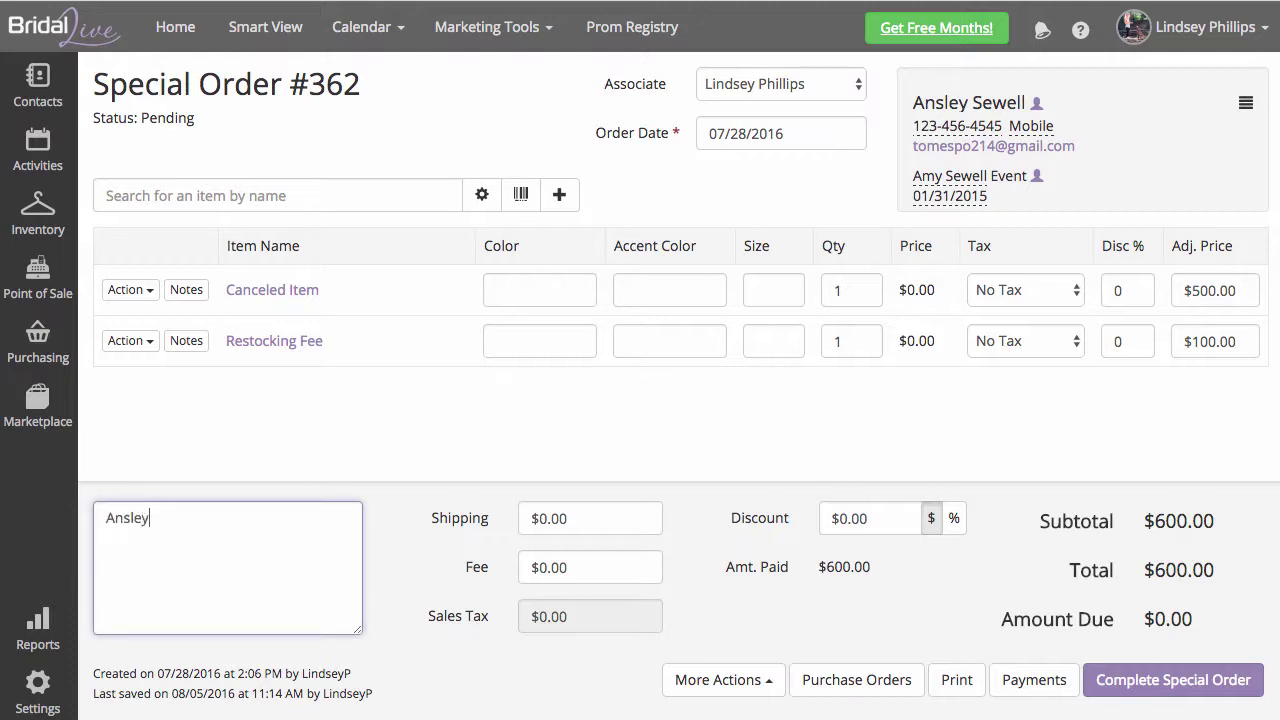
type(" canceled. $100 restocking fee.")
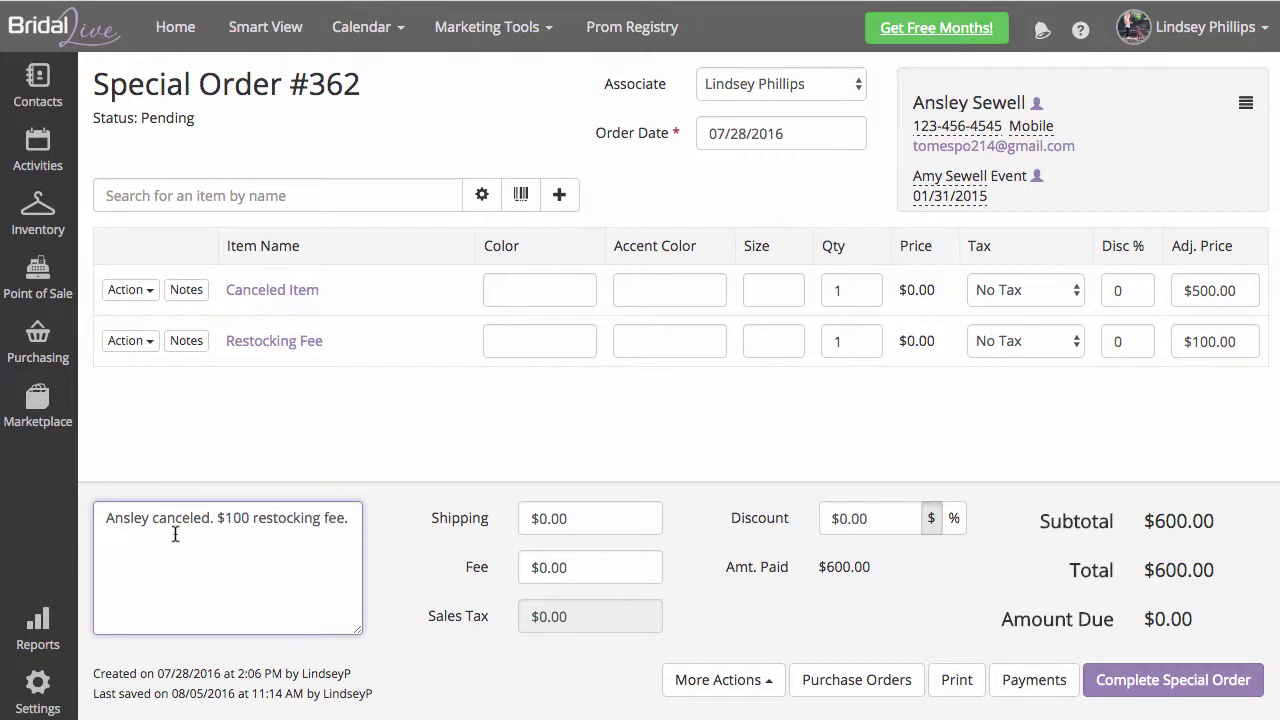